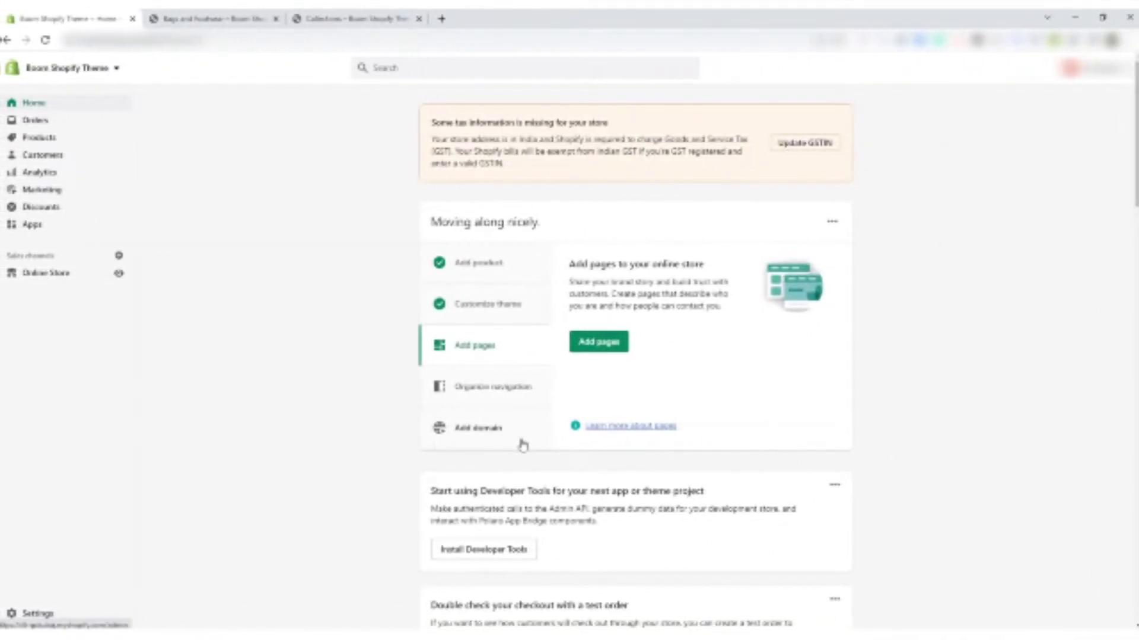
Open the Products list from the Shopify admin sidebar
left_click(65, 131)
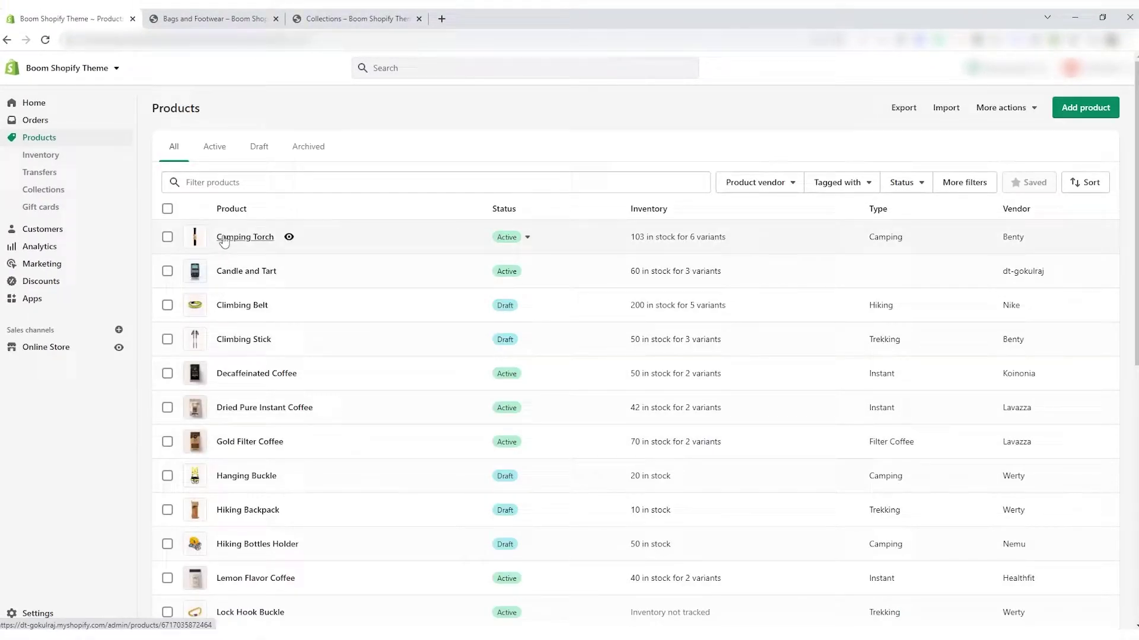
Create a new product titled Coffee Beans with a short description
left_click(1091, 115)
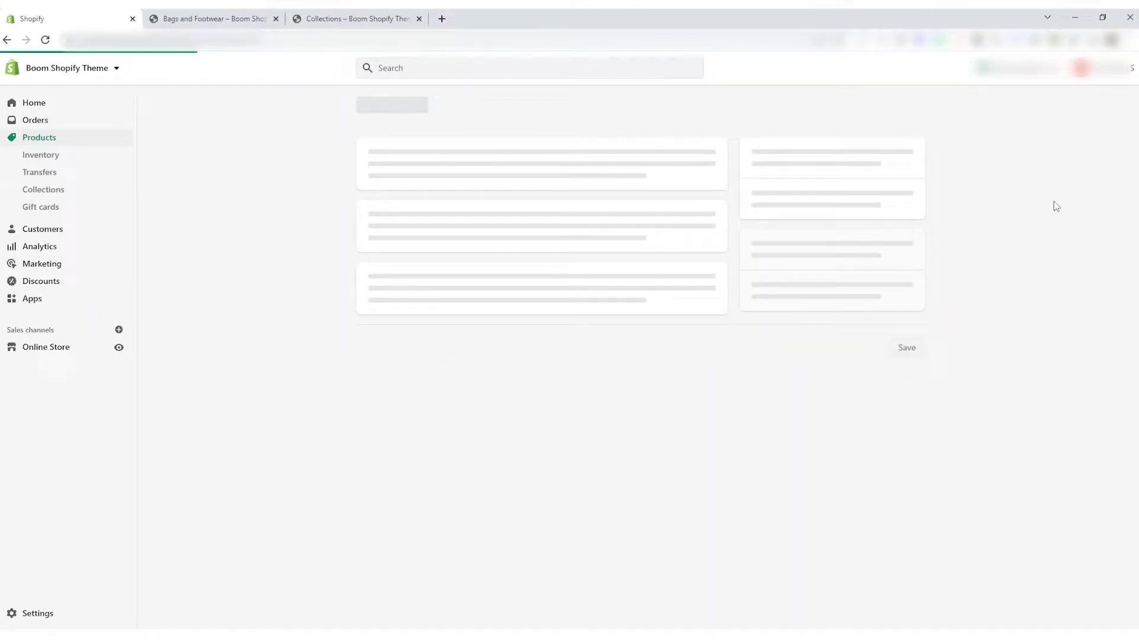
left_click(521, 166)
type("Coffee Beans")
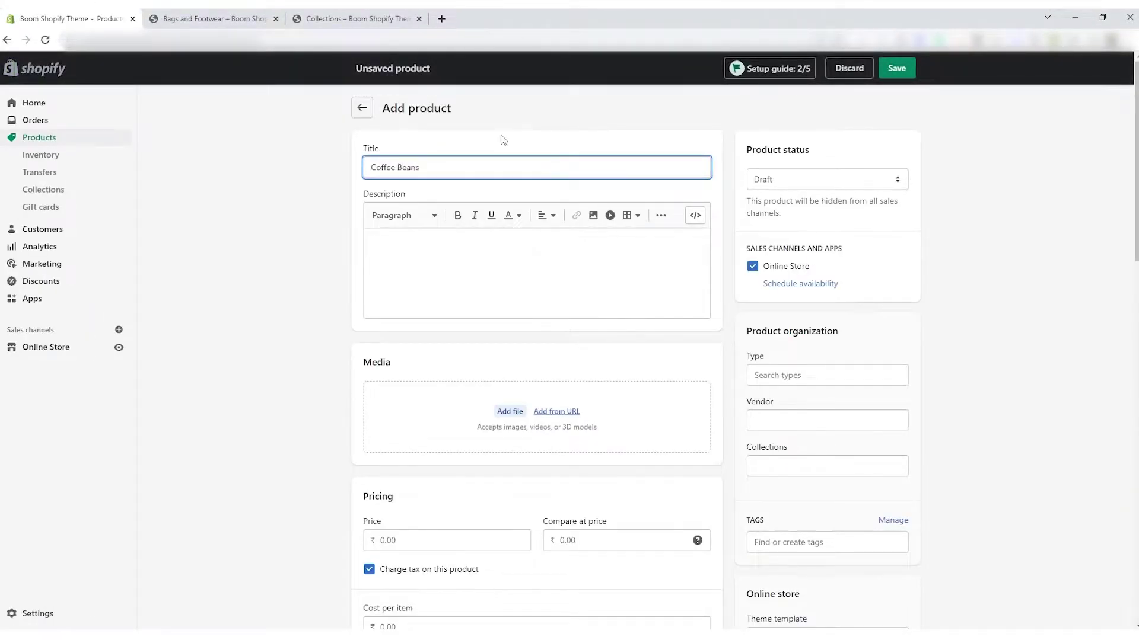
left_click(456, 255)
type("hdsga igidfh ")
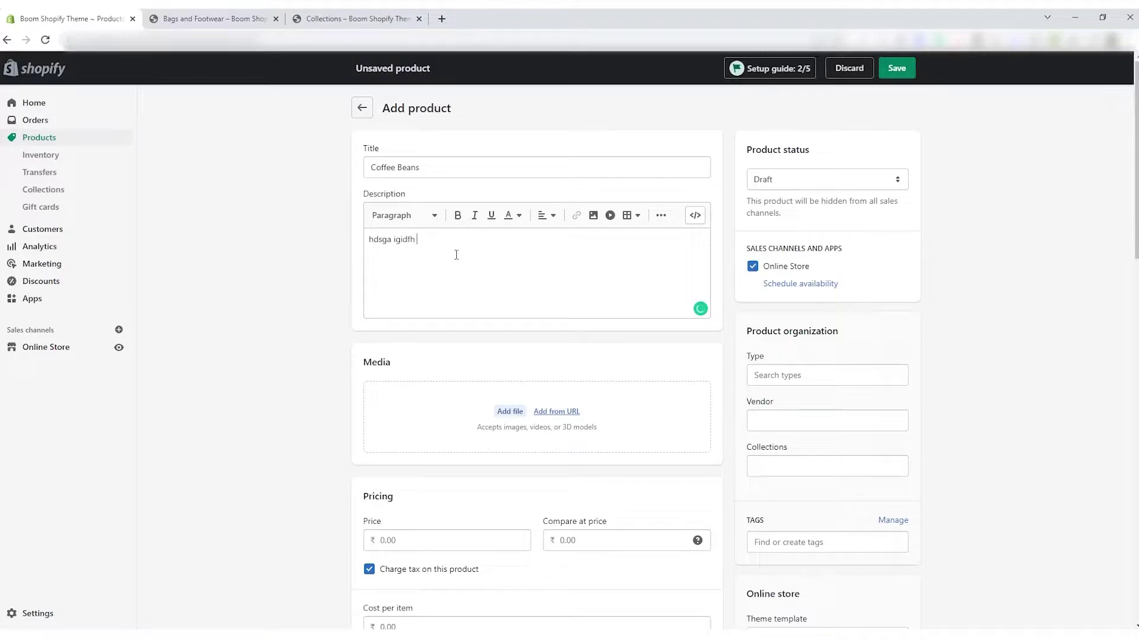
type("igdfaigfh hgadshfg gadfhgakdhgf gfhdgkahdfg hgdafhkj ghgdfh fggf")
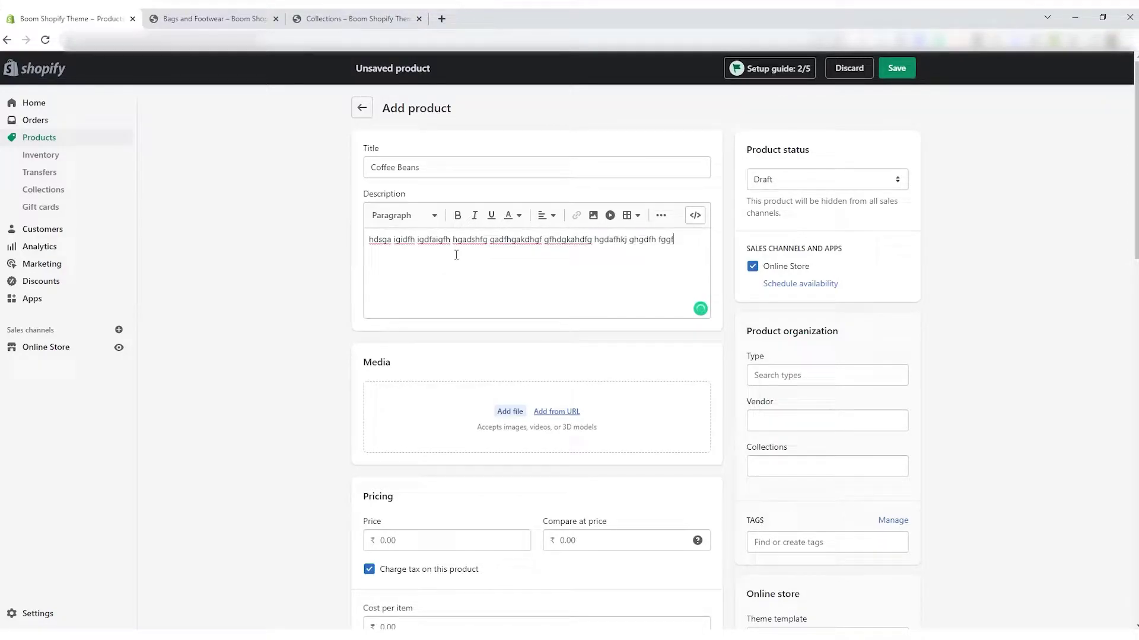
Set price 1000, compare-at price 800 and cost per item 600
scroll(460, 415, "down", 1)
left_click(461, 476)
type("1000")
left_click(602, 481)
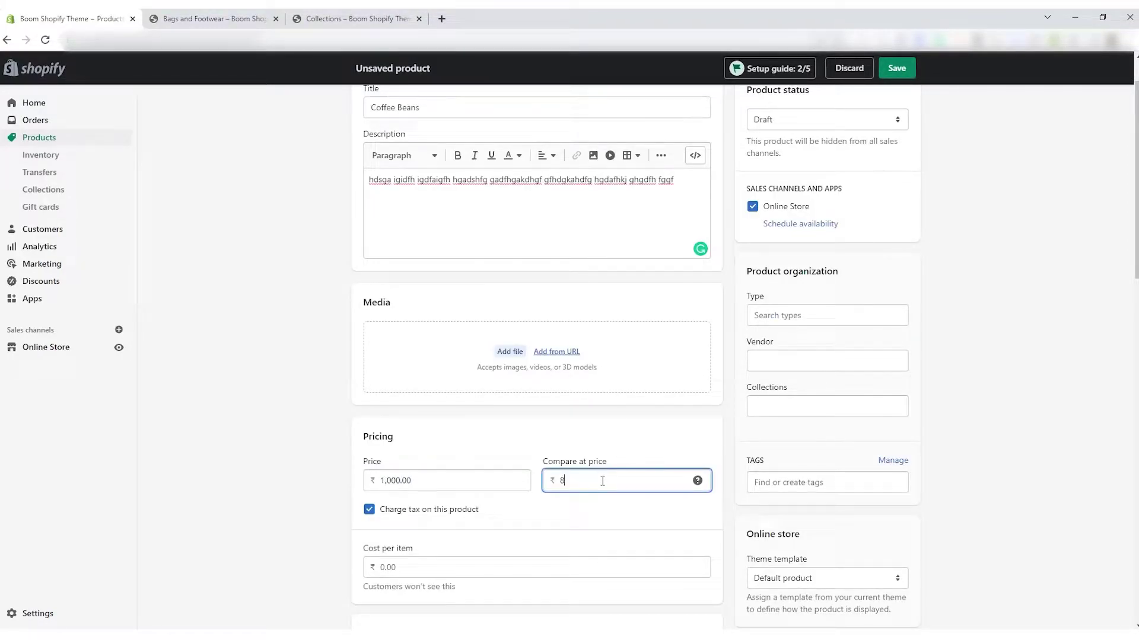
type("800")
scroll(533, 498, "down", 1)
left_click(532, 501)
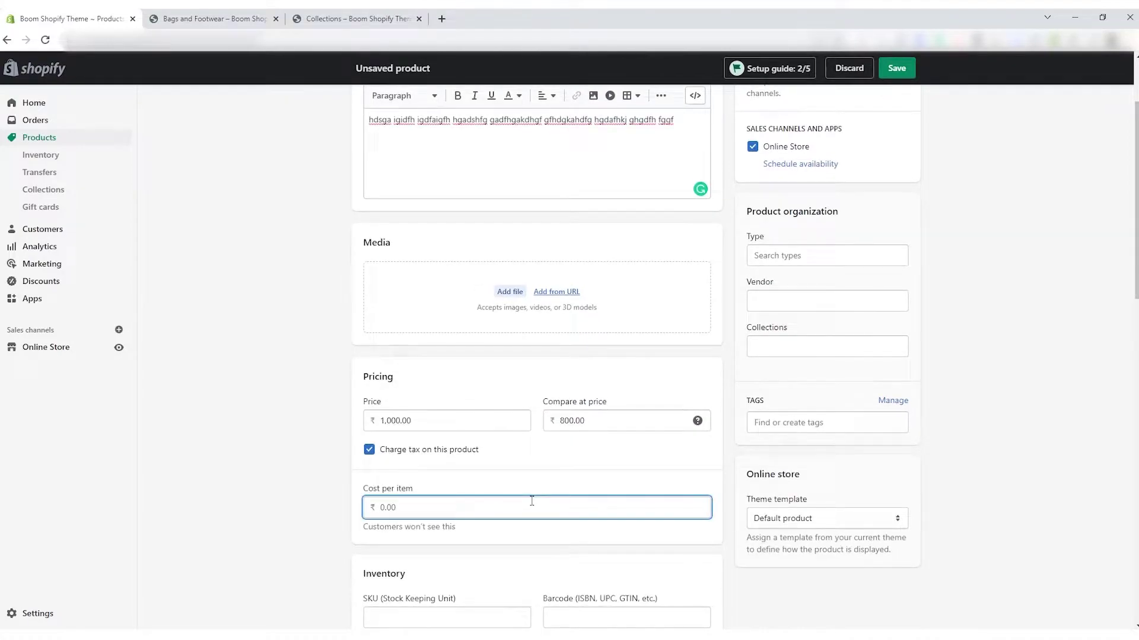
type("8")
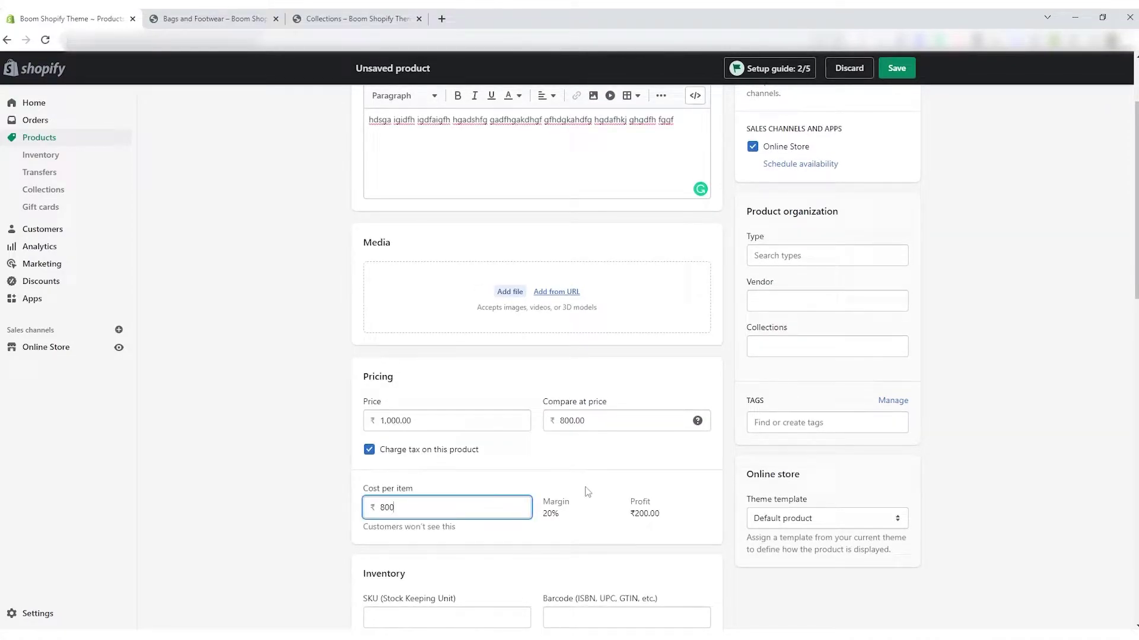
type("00")
scroll(586, 490, "down", 1)
double_click(518, 448)
type("600")
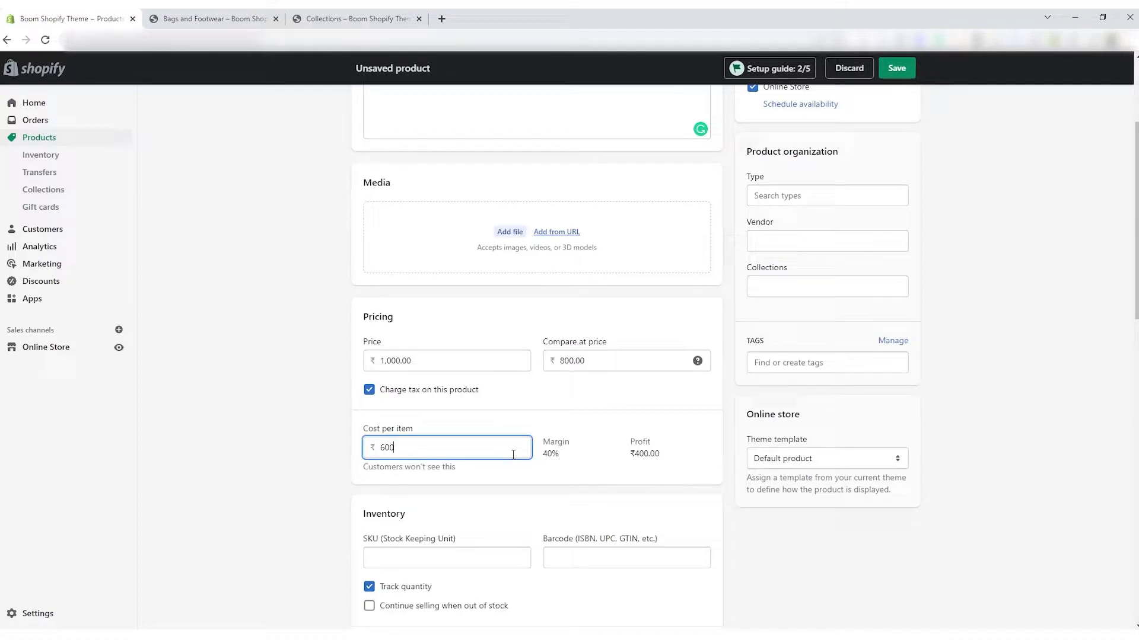
left_click(484, 503)
Enter SKU 100001 and leave Track quantity switched on
scroll(484, 503, "down", 1)
left_click(484, 501)
type("100001")
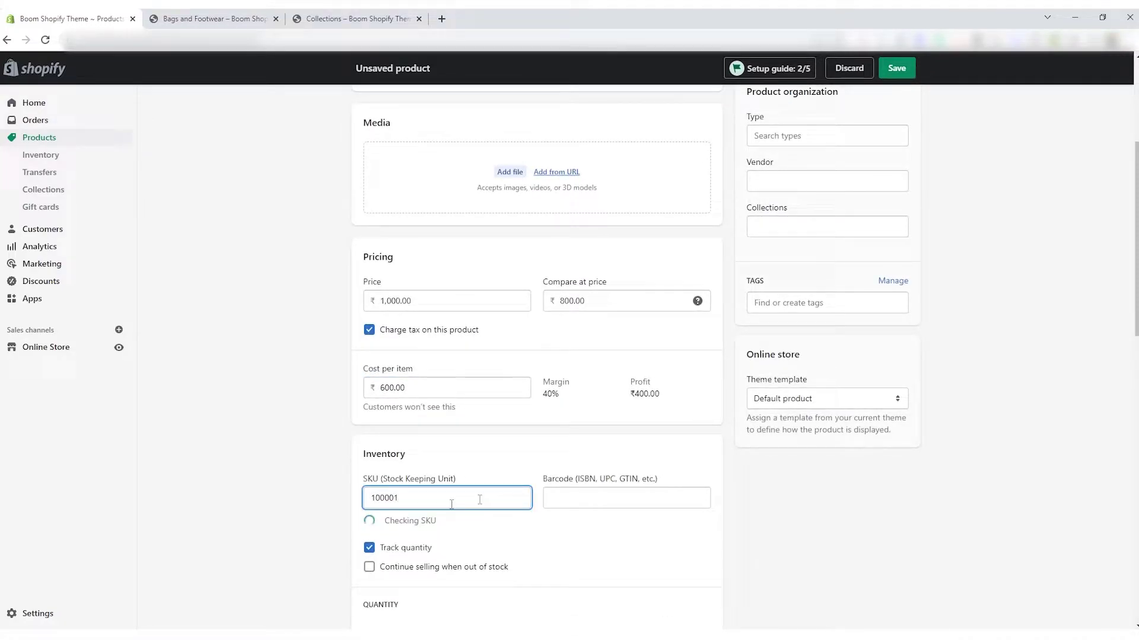
scroll(539, 532, "down", 1)
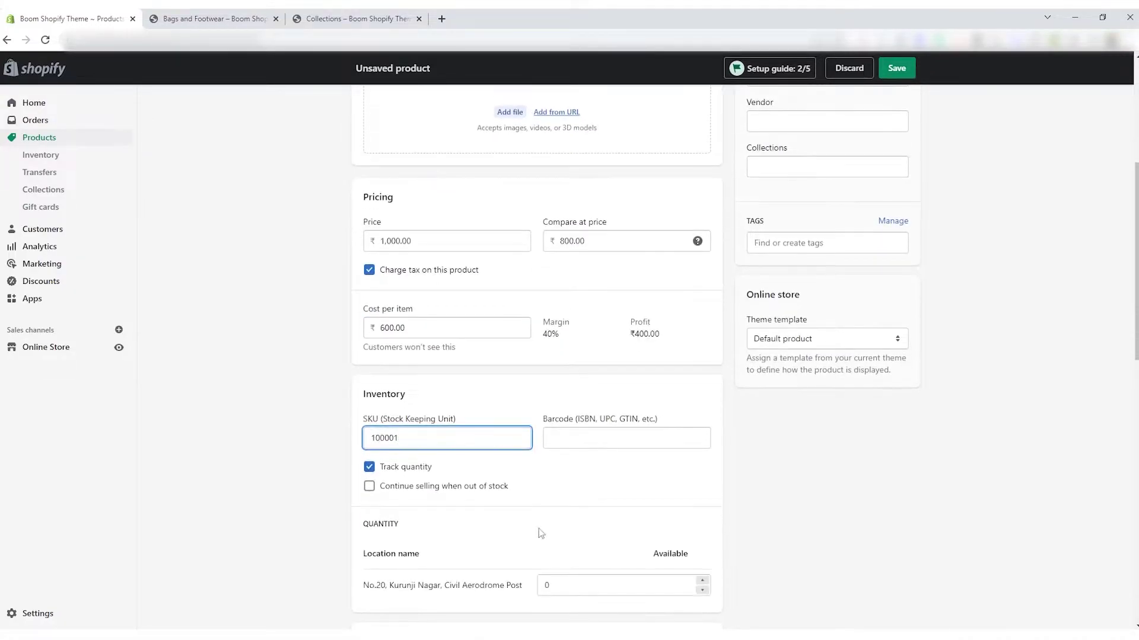
left_click(369, 468)
left_click(368, 468)
left_click(369, 468)
left_click(369, 468)
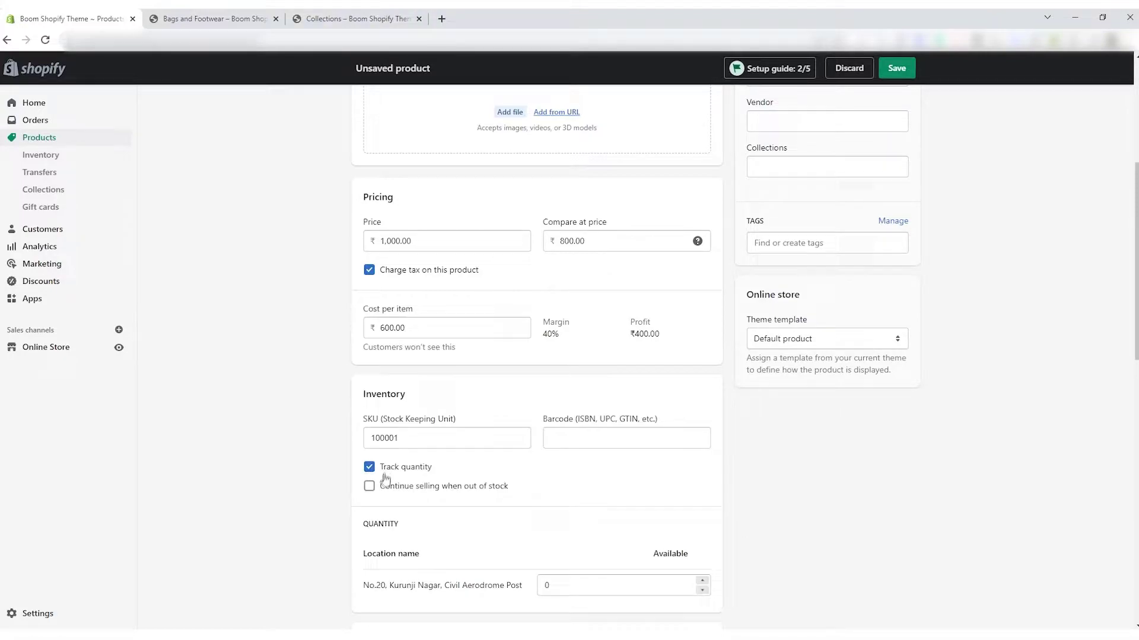
Enter a shipping weight of 0.5 kg for Coffee Beans
scroll(371, 489, "down", 8)
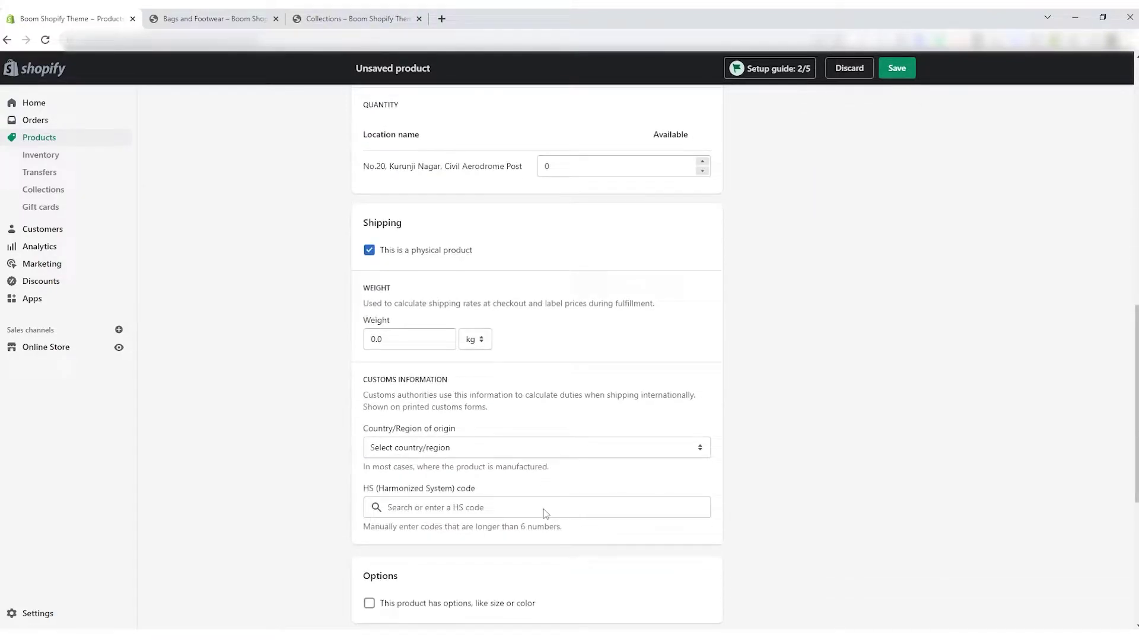
left_click(420, 225)
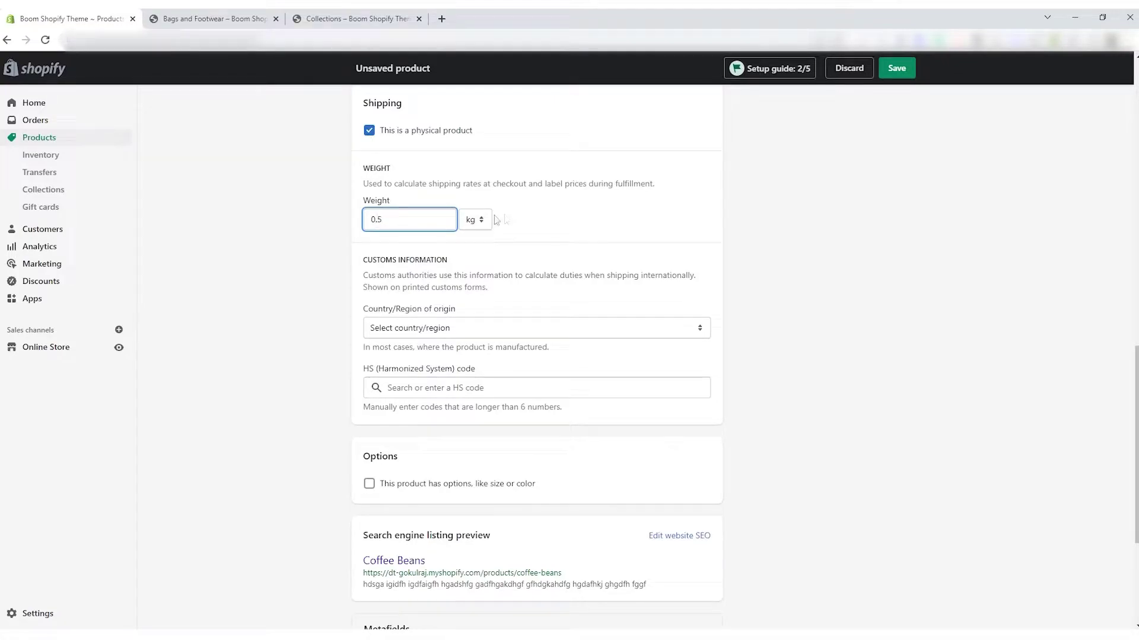
left_click(564, 328)
left_click(536, 388)
Tick 'This product has options, like size or color'
scroll(517, 396, "down", 1)
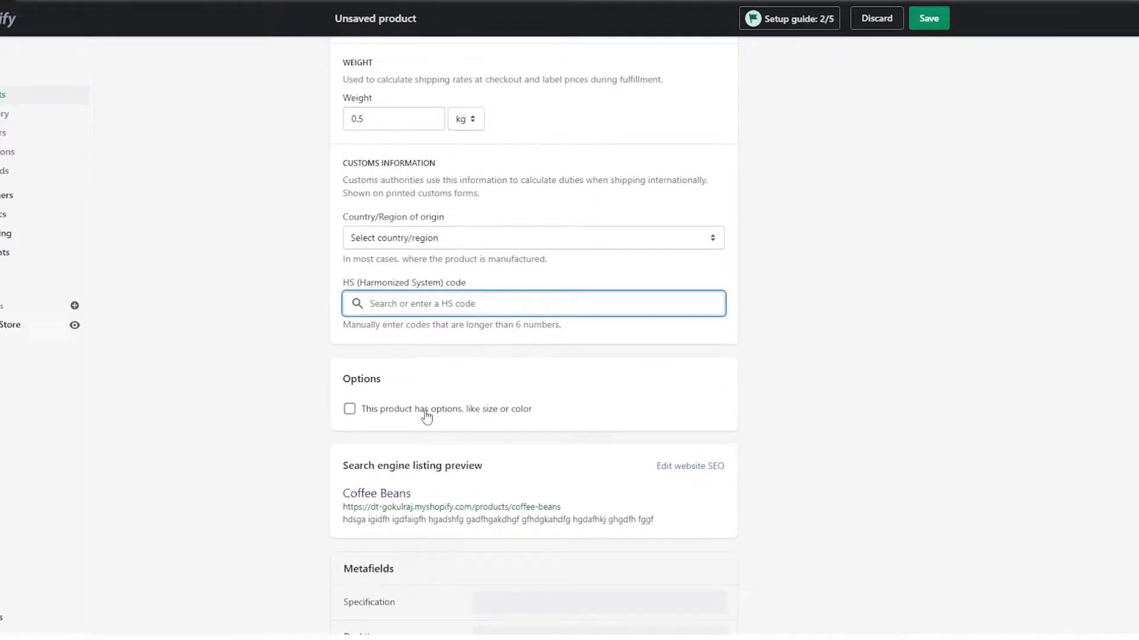
left_click(393, 379)
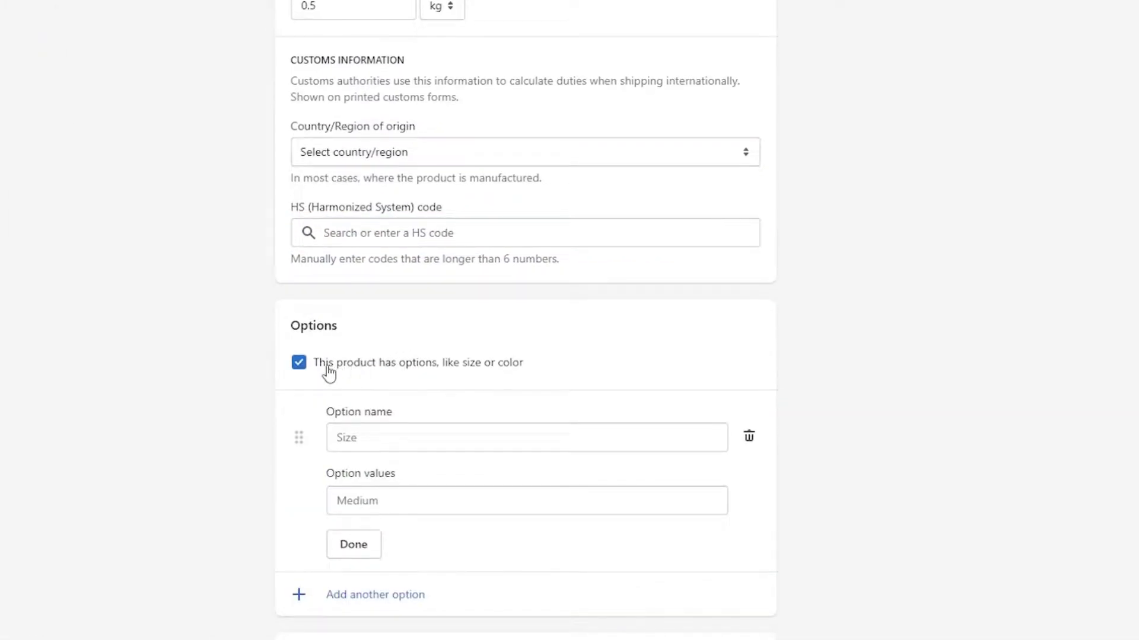
left_click_drag(314, 369, 560, 368)
Add a Size option with values 1 KG and 2 KG
left_click(563, 367)
scroll(575, 341, "down", 3)
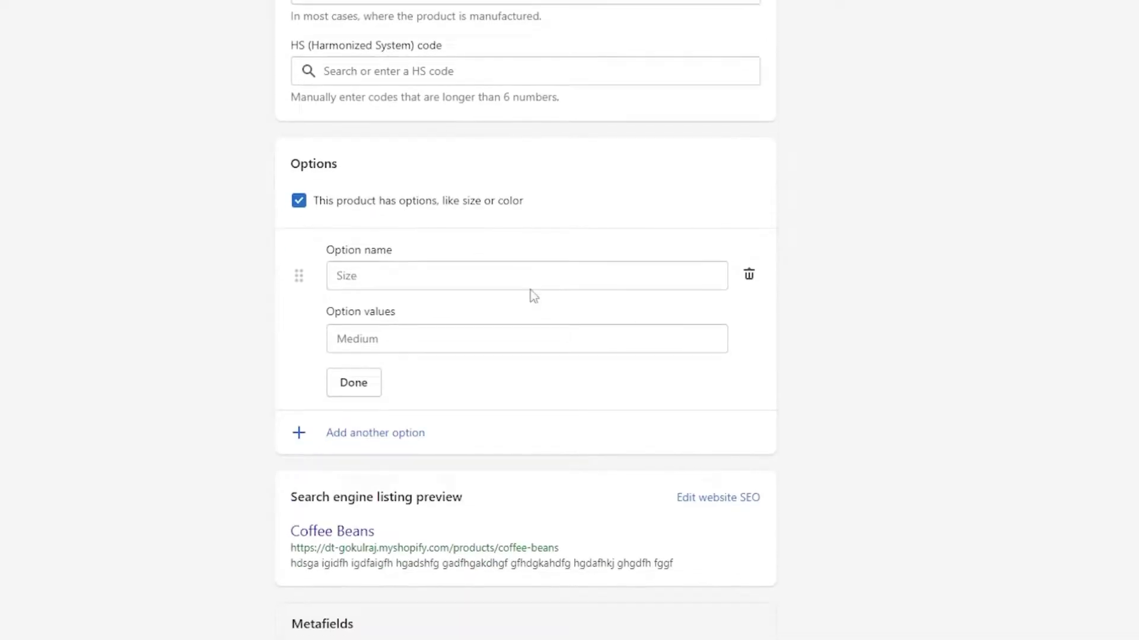
left_click(527, 438)
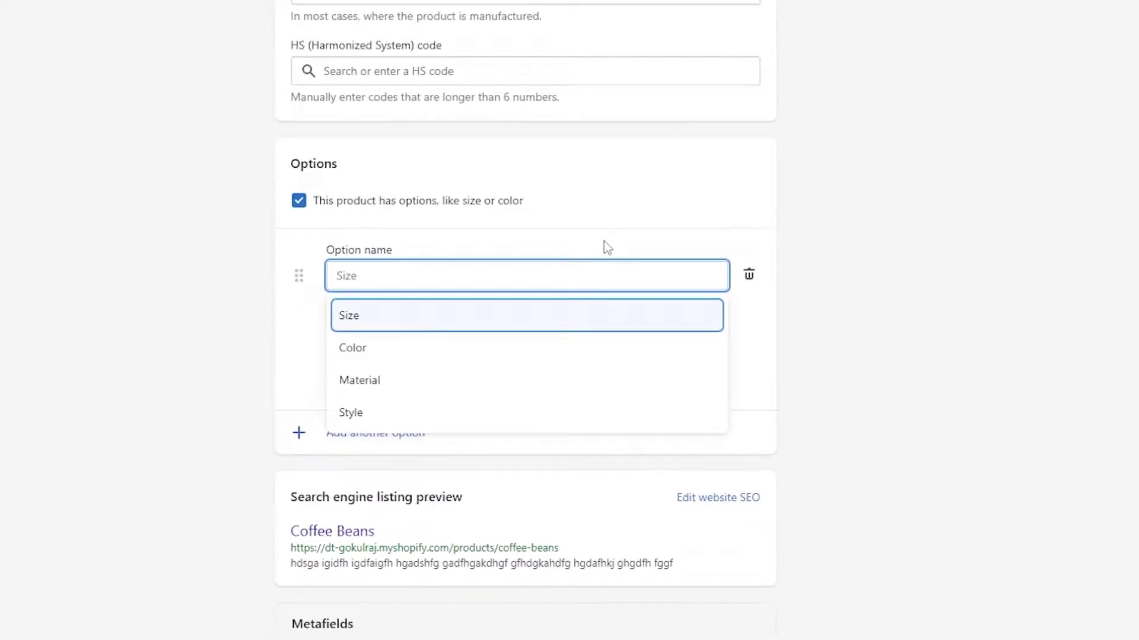
left_click(504, 316)
type("1 KG")
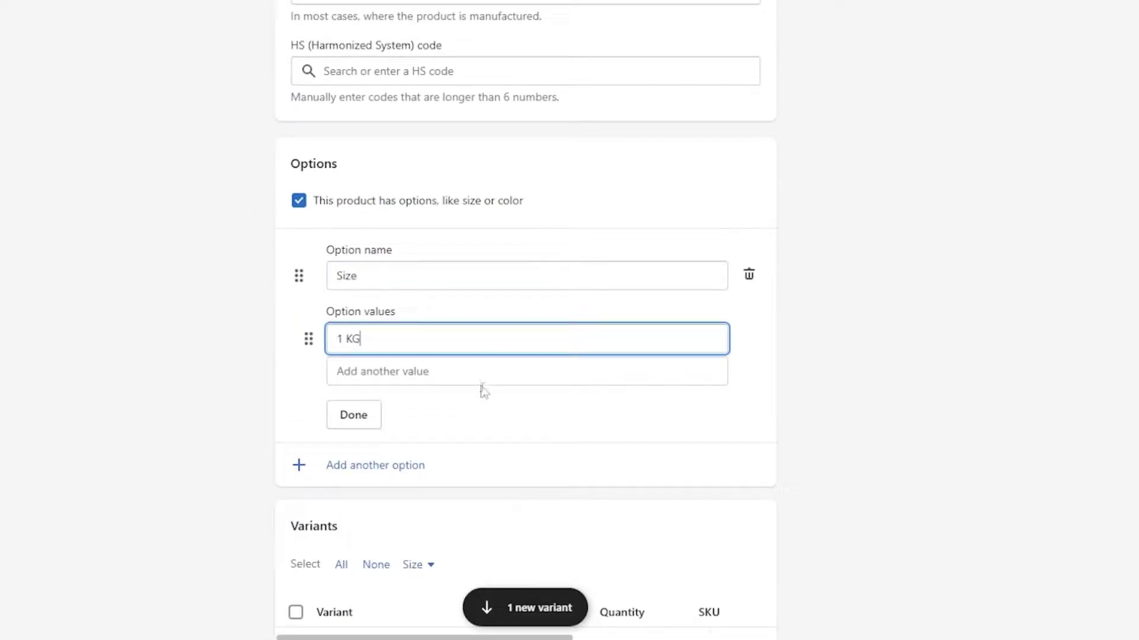
left_click(486, 372)
type("2 KG")
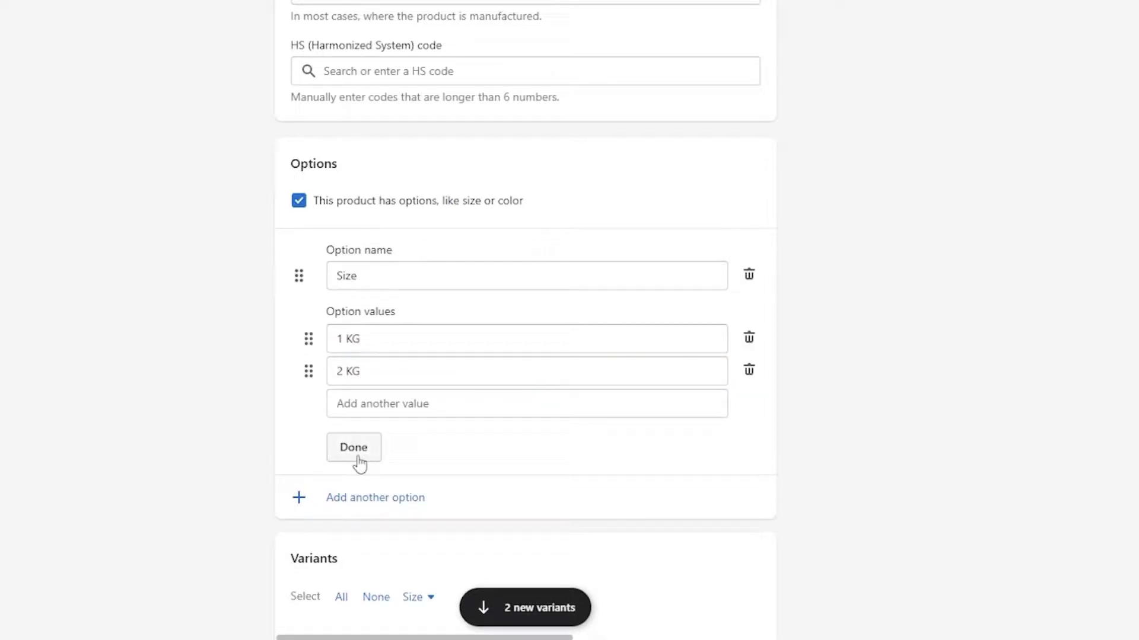
left_click(355, 455)
Add a Color option with values Dark Brown and Brown
left_click(361, 318)
left_click(431, 411)
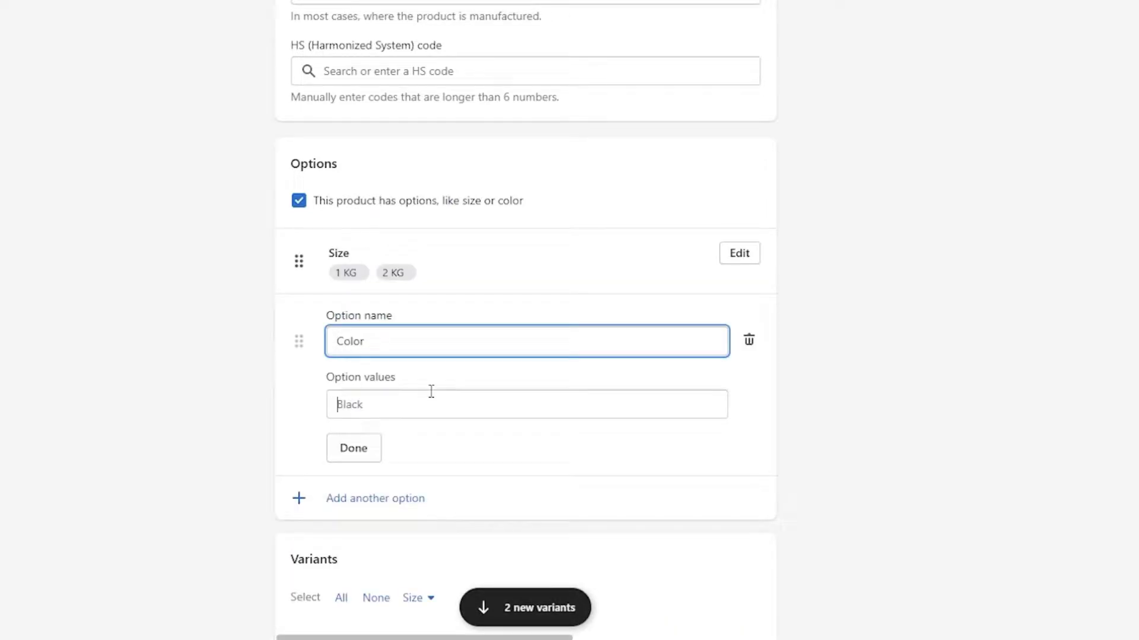
left_click(429, 399)
type("Dark Brown")
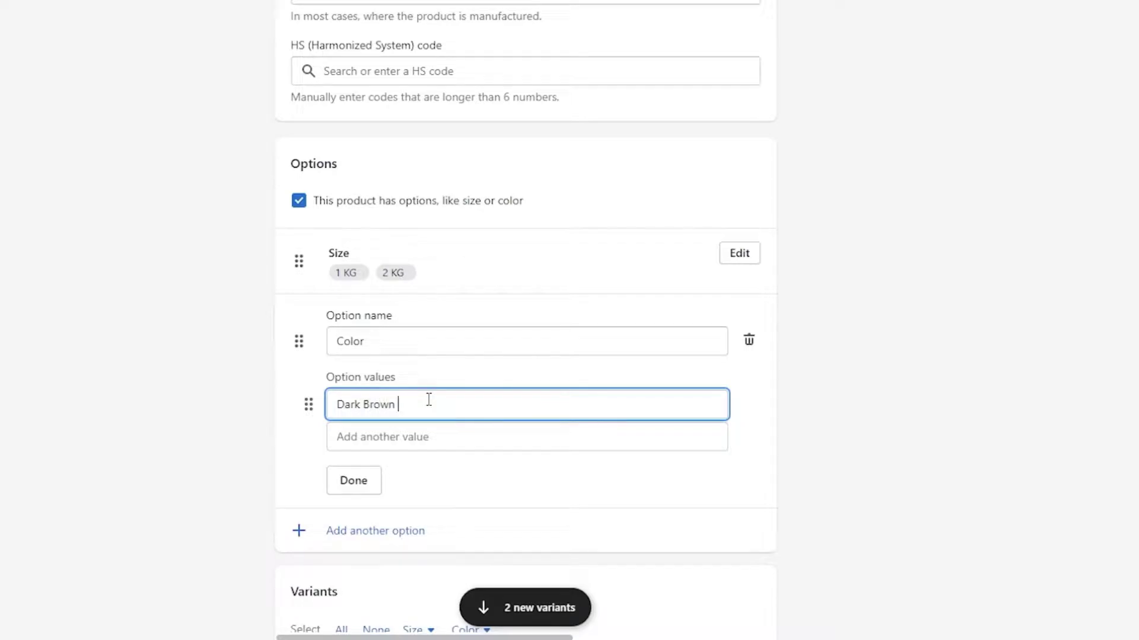
left_click(397, 437)
type("Brown")
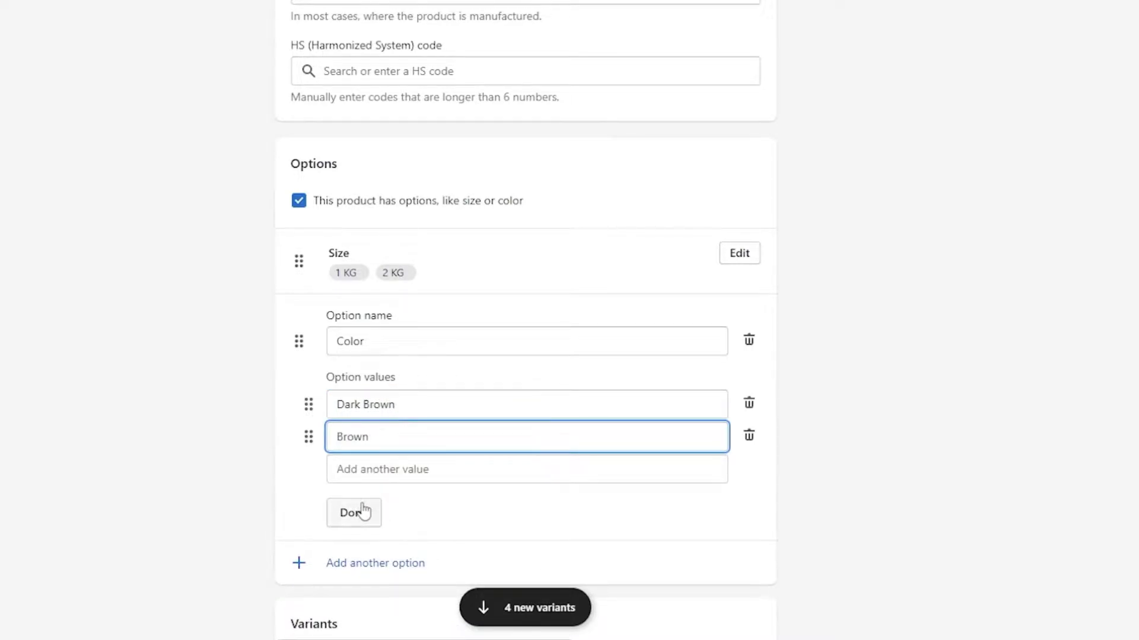
left_click(363, 511)
Add a Taste option with values Sweet and Bitter
left_click(379, 388)
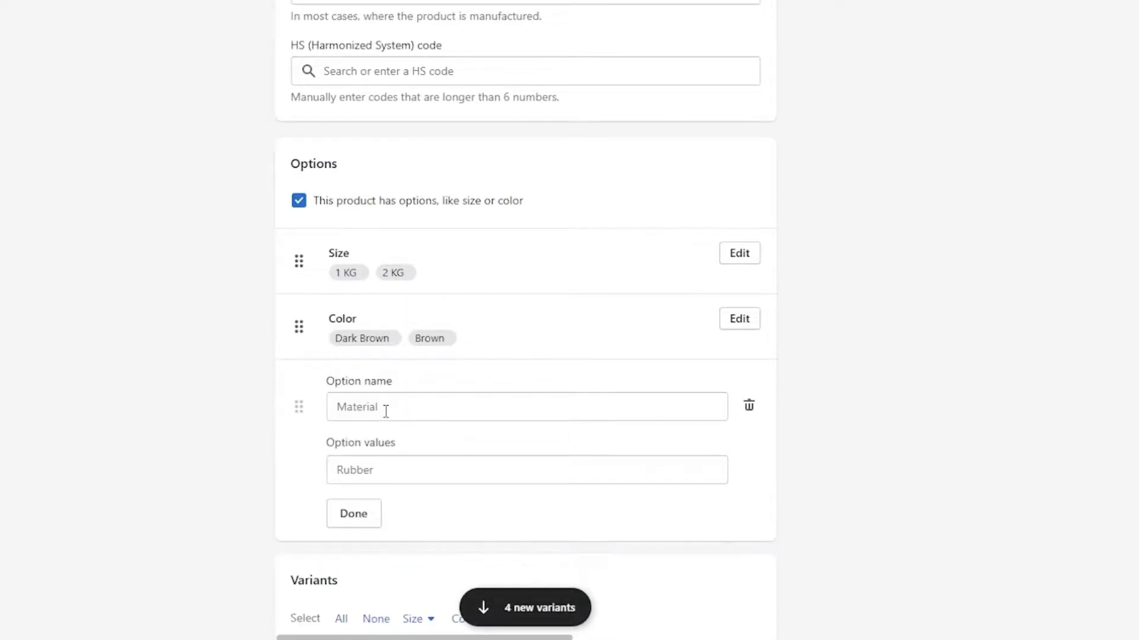
type("Taste")
left_click(468, 469)
type("Sweet")
left_click(417, 499)
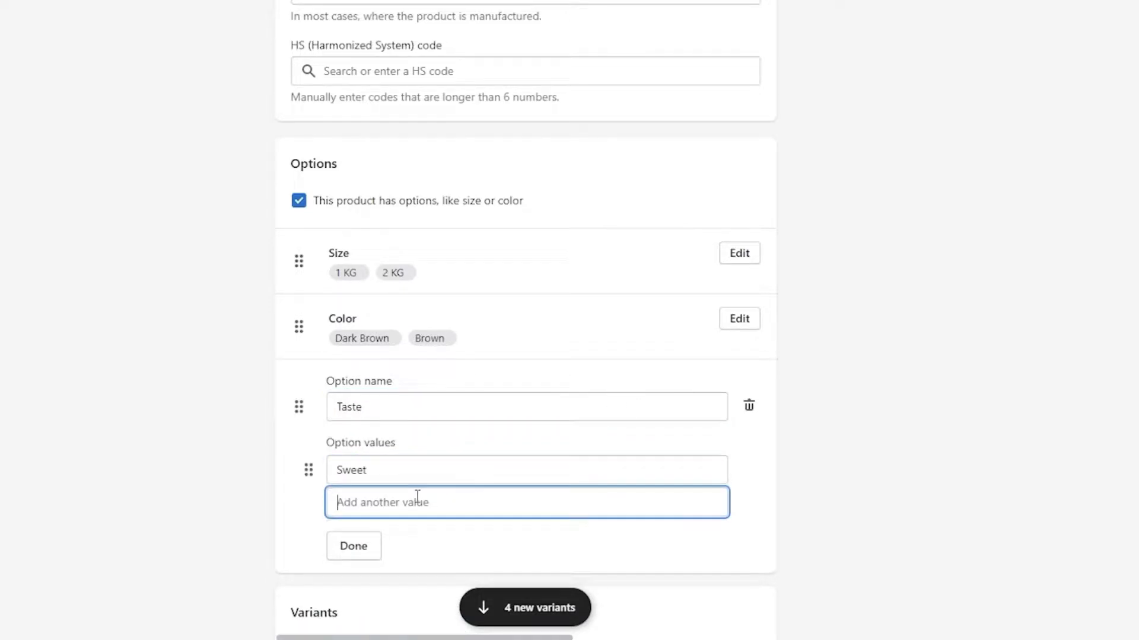
type("Bitter")
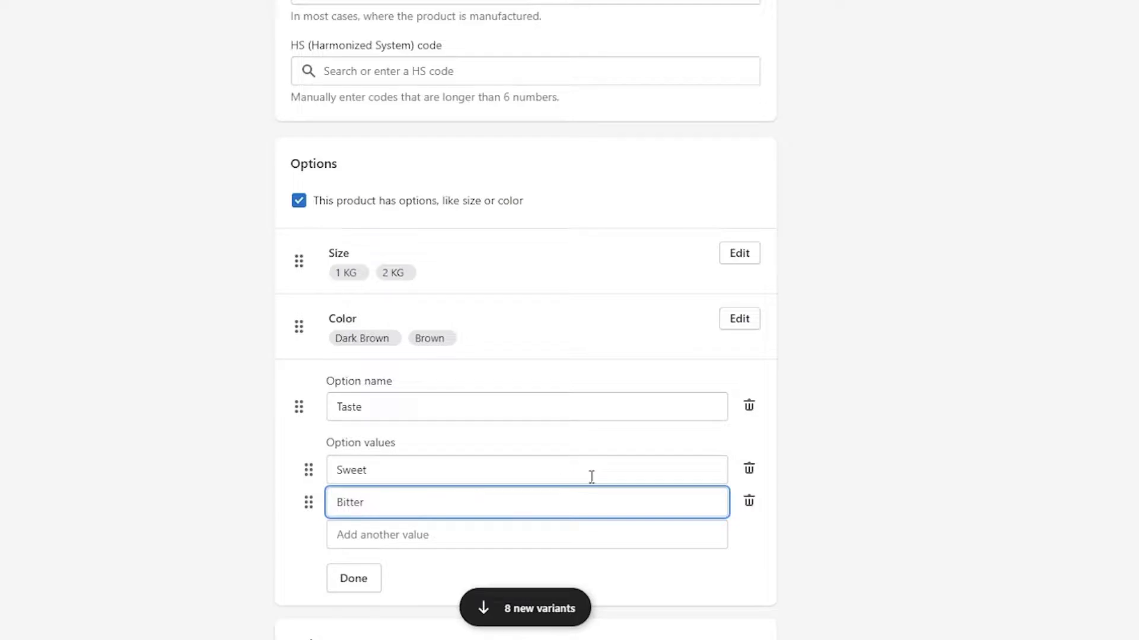
left_click(803, 517)
left_click(354, 578)
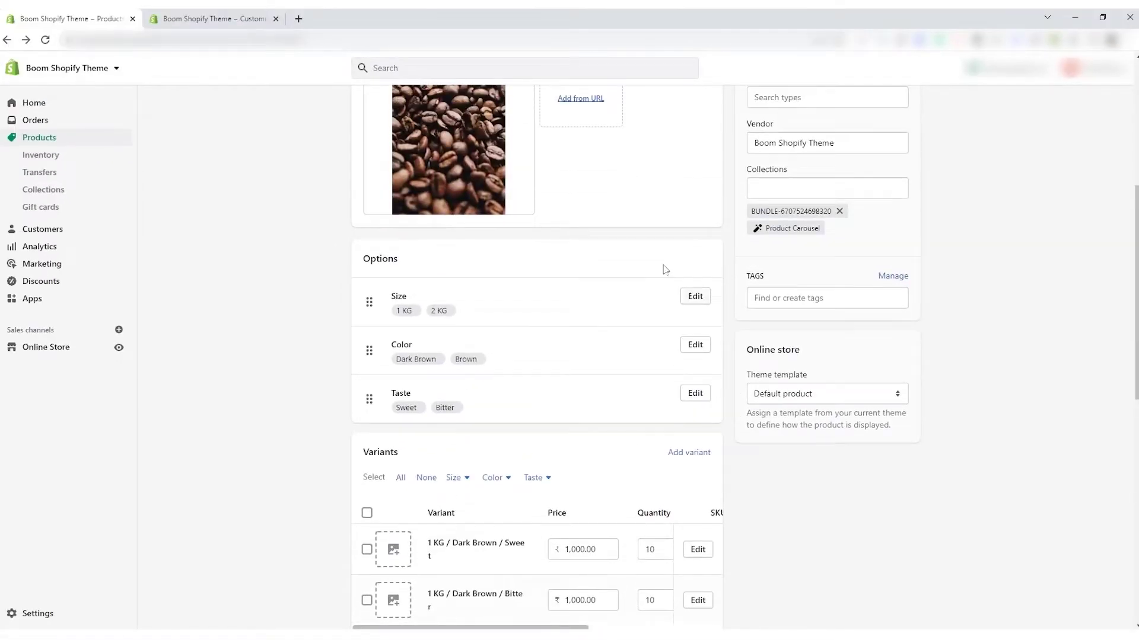
Change the 2 KG / Brown / Bitter variant quantity to 8
scroll(664, 270, "up", 3)
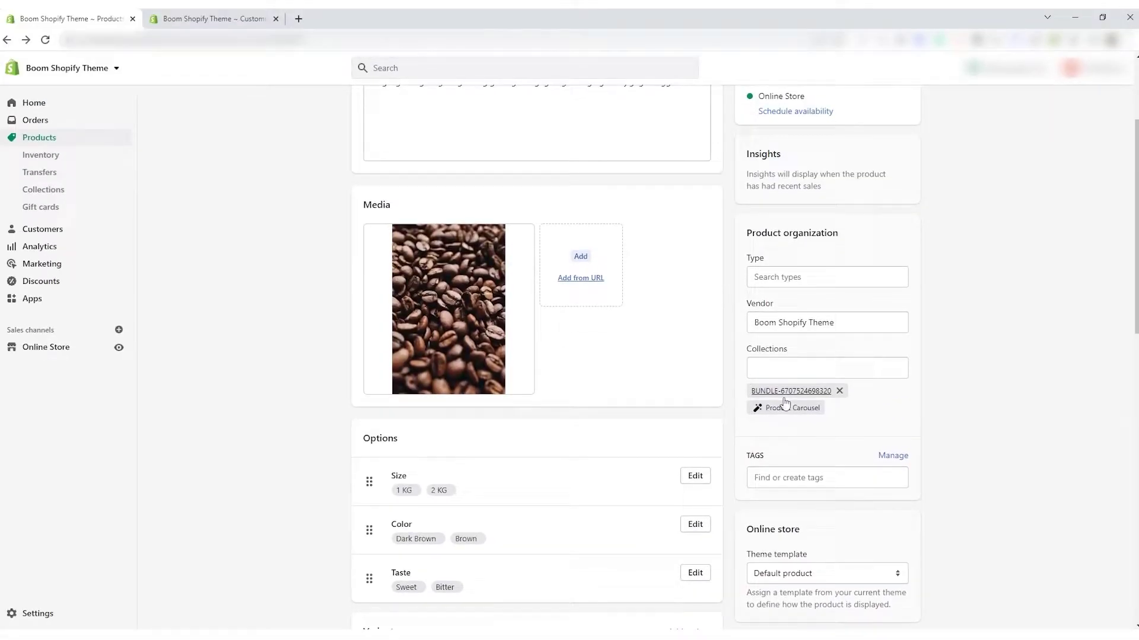
scroll(765, 350, "up", 2)
scroll(729, 361, "down", 6)
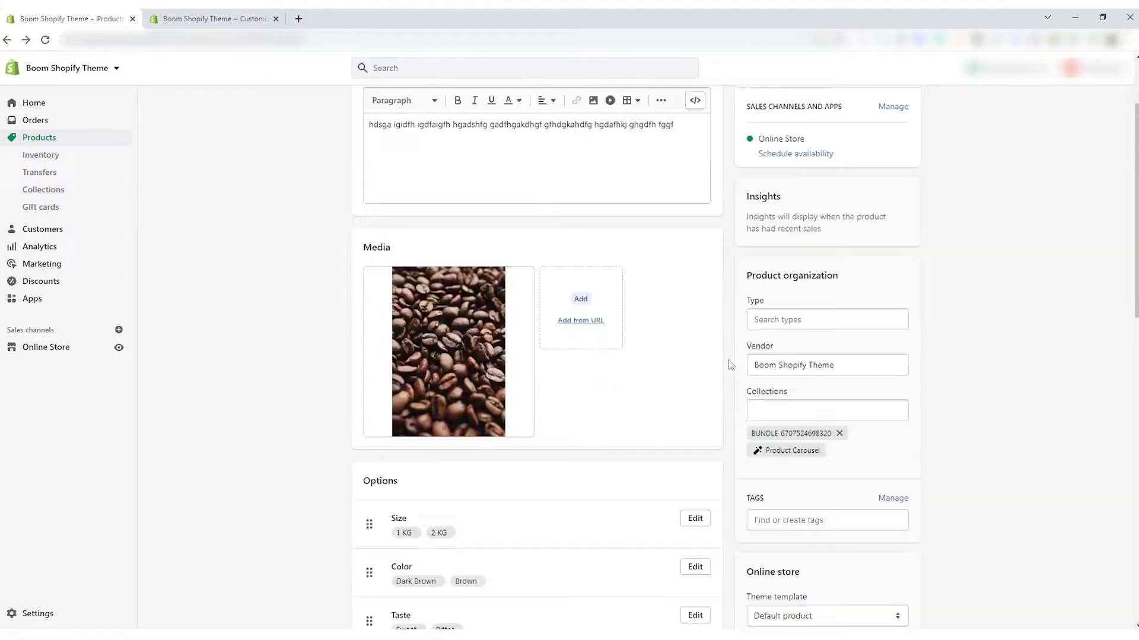
scroll(713, 407, "down", 4)
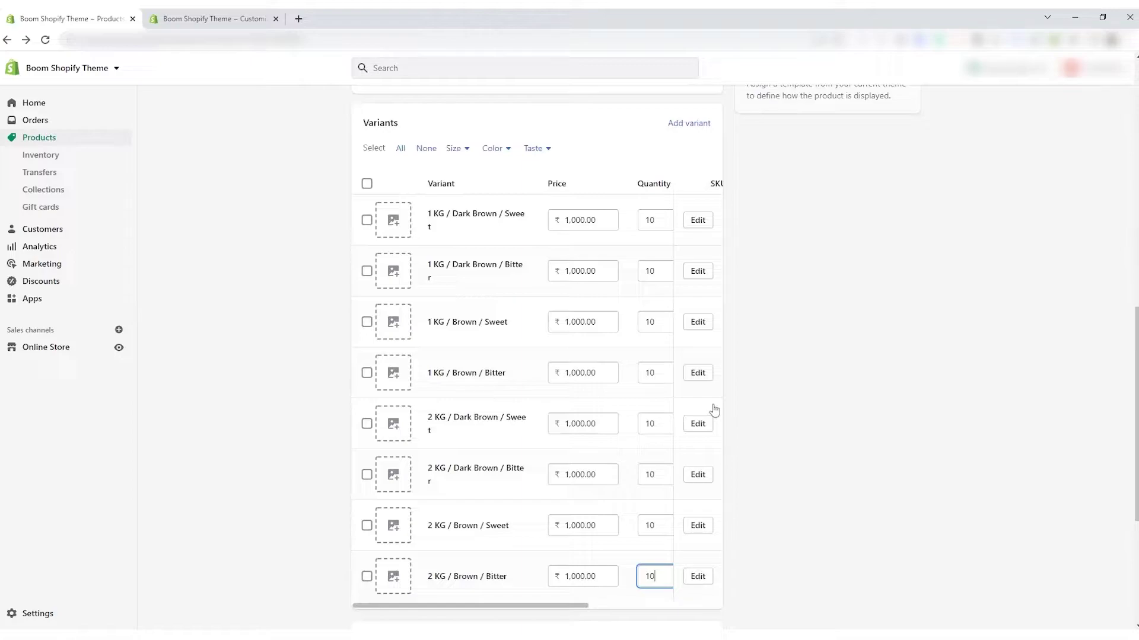
scroll(714, 409, "down", 5)
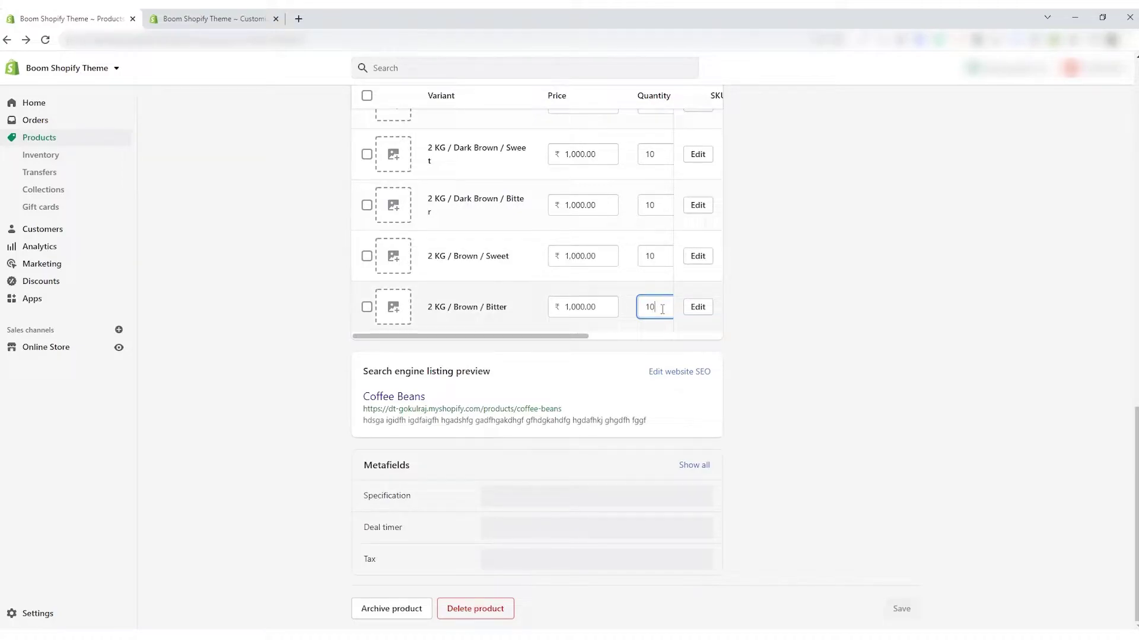
key("BackSpace")
key("BackSpace")
type("0")
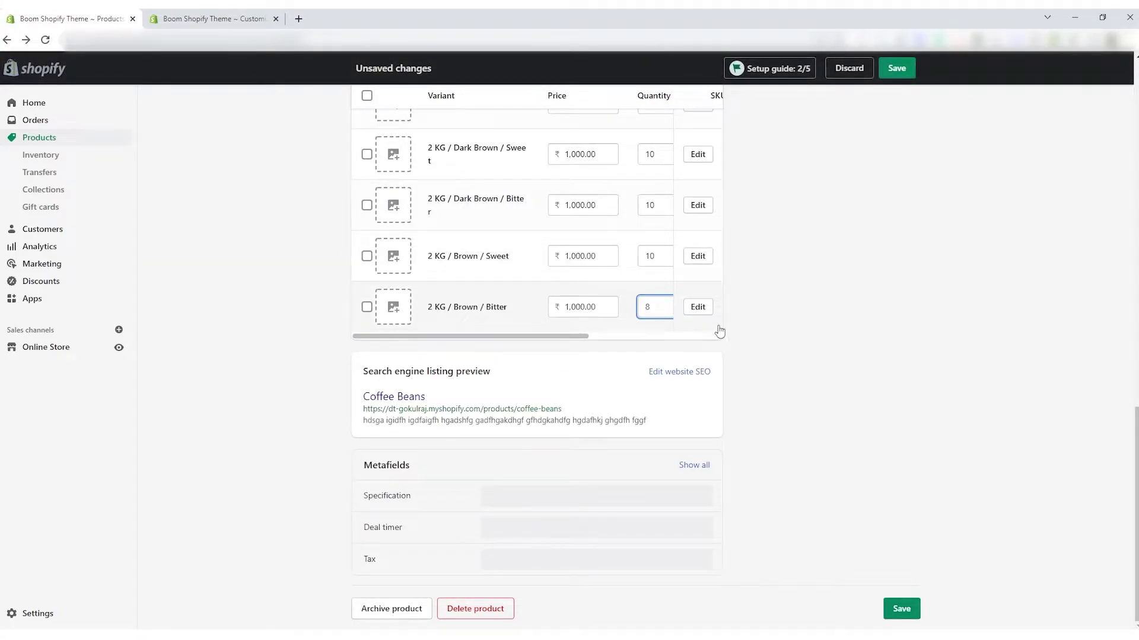
left_click(790, 381)
Save Coffee Beans, return to Products and preview it on the storefront
left_click(892, 608)
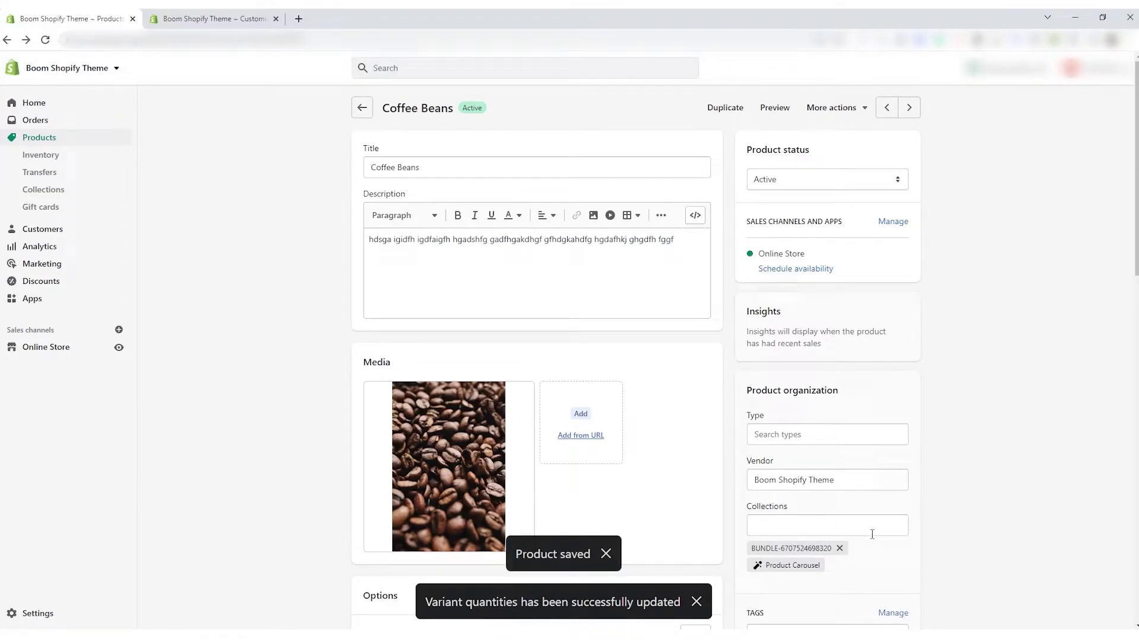
left_click(364, 110)
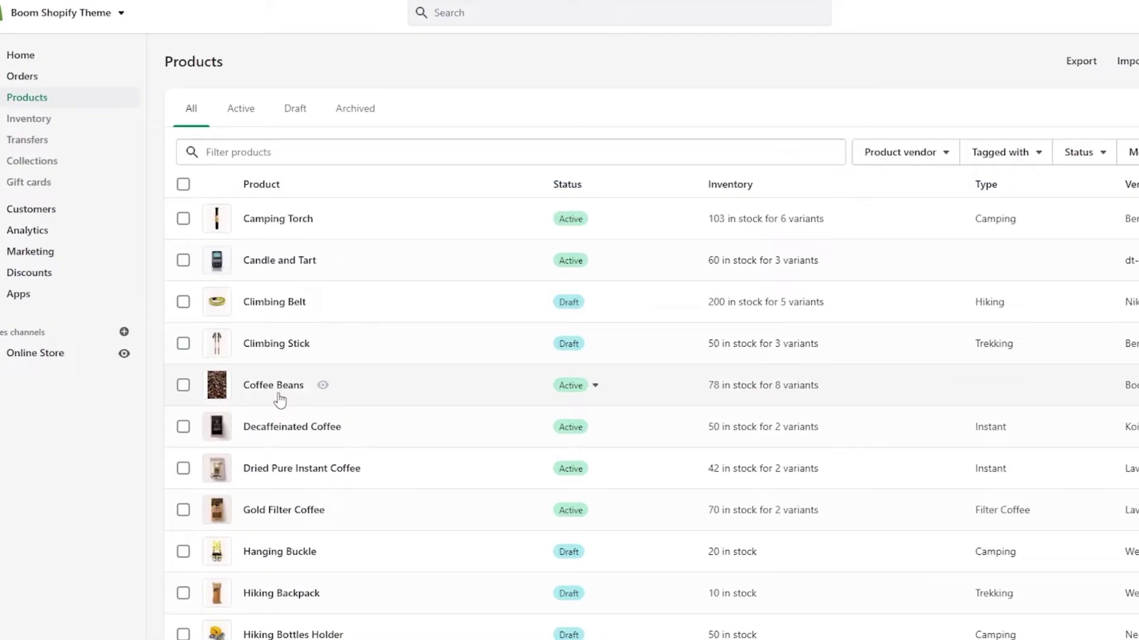
left_click(323, 389)
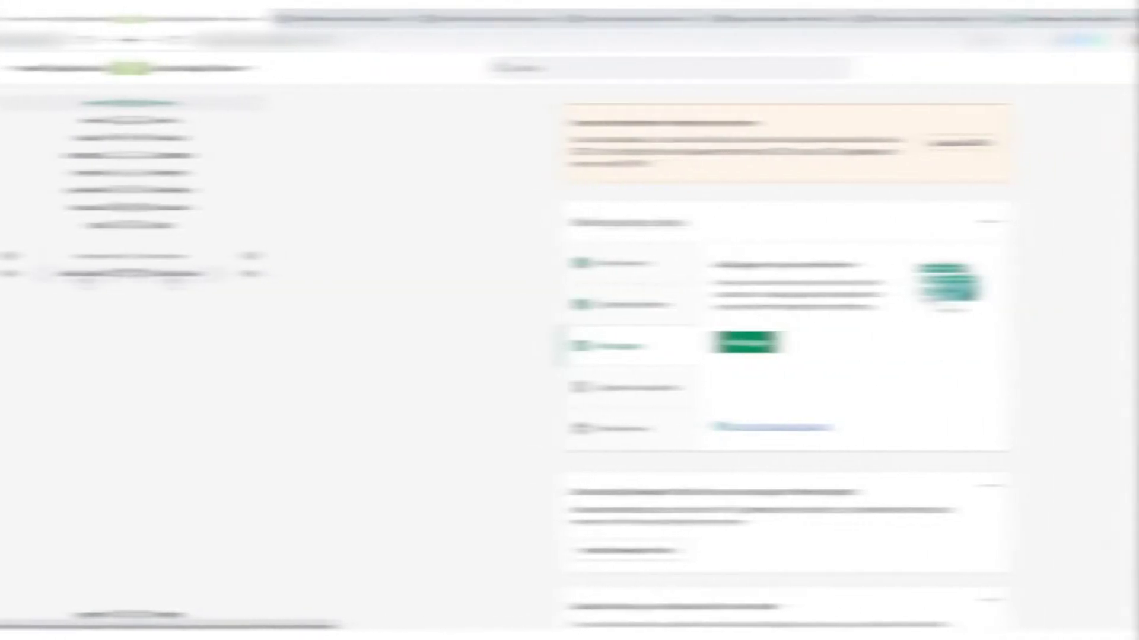
In Online Store Navigation, enable the Availability, Price and Product type filters
left_click(45, 275)
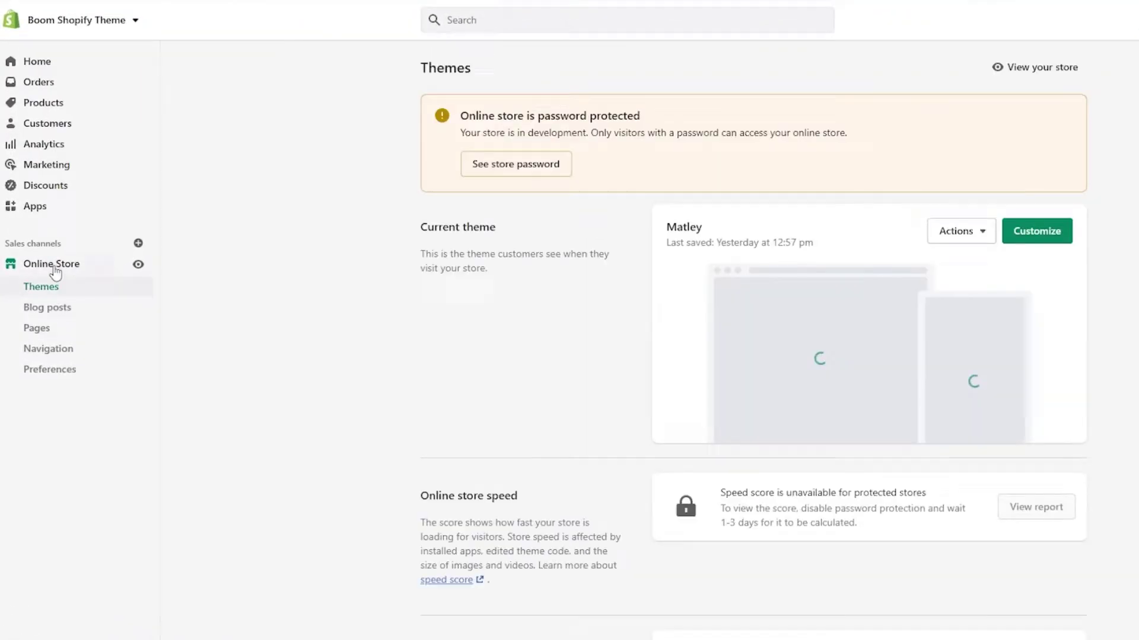
left_click(84, 357)
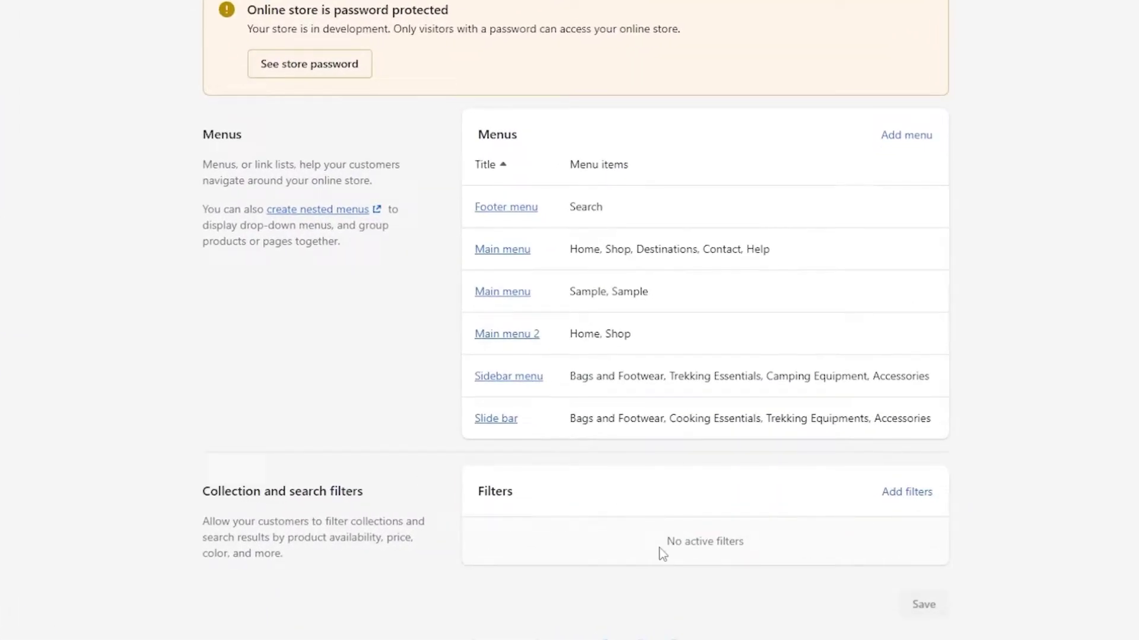
left_click_drag(669, 542, 781, 542)
left_click(782, 542)
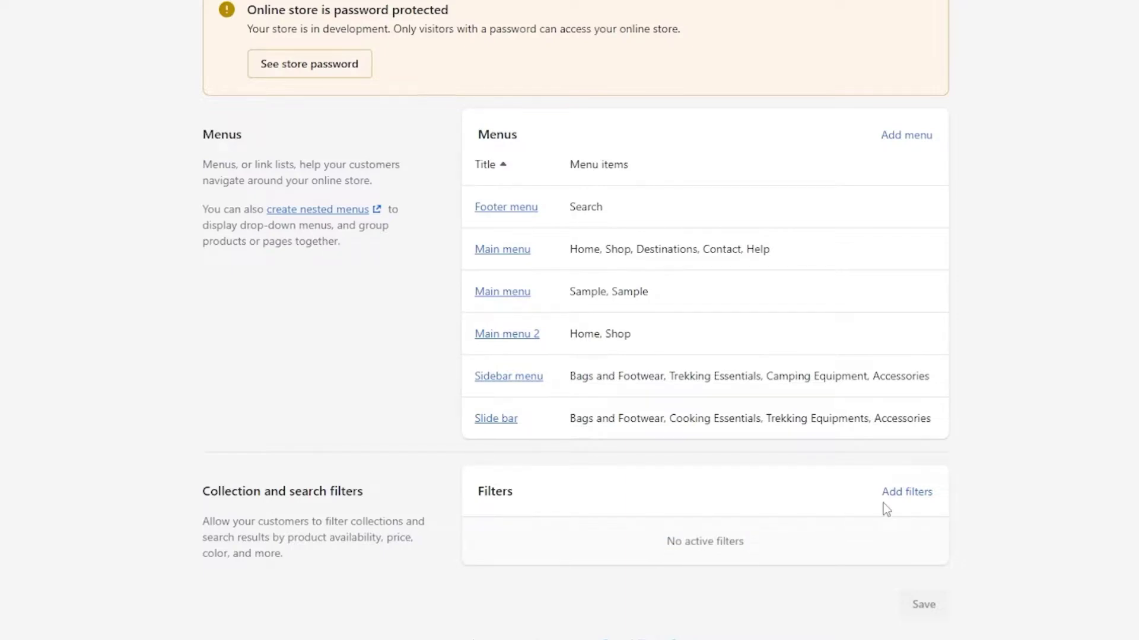
left_click(917, 497)
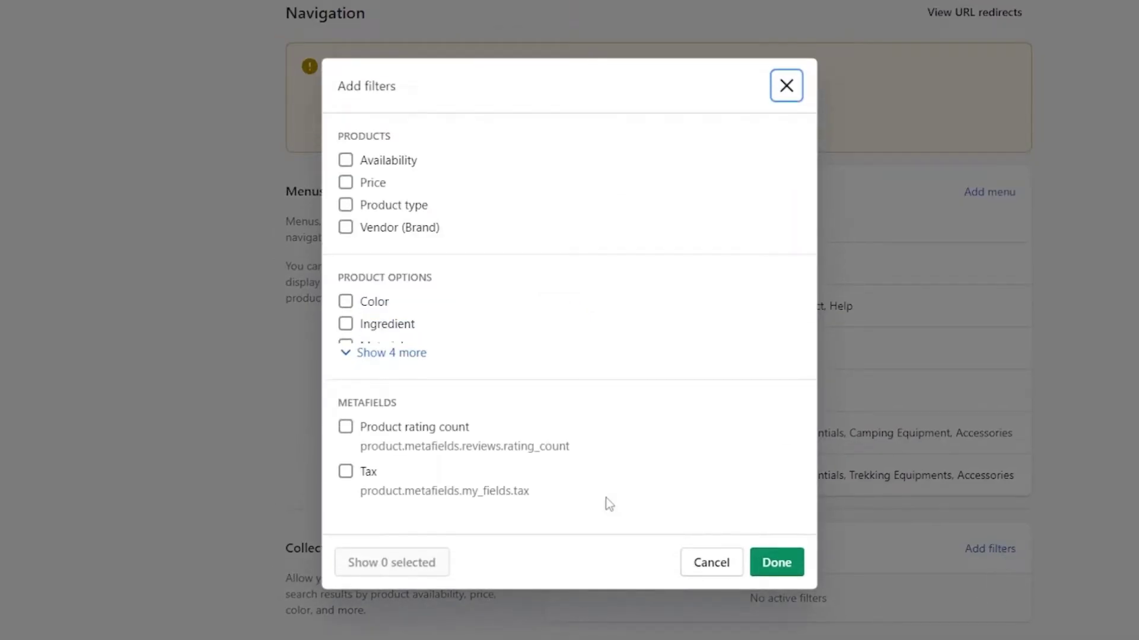
left_click(347, 161)
left_click(346, 182)
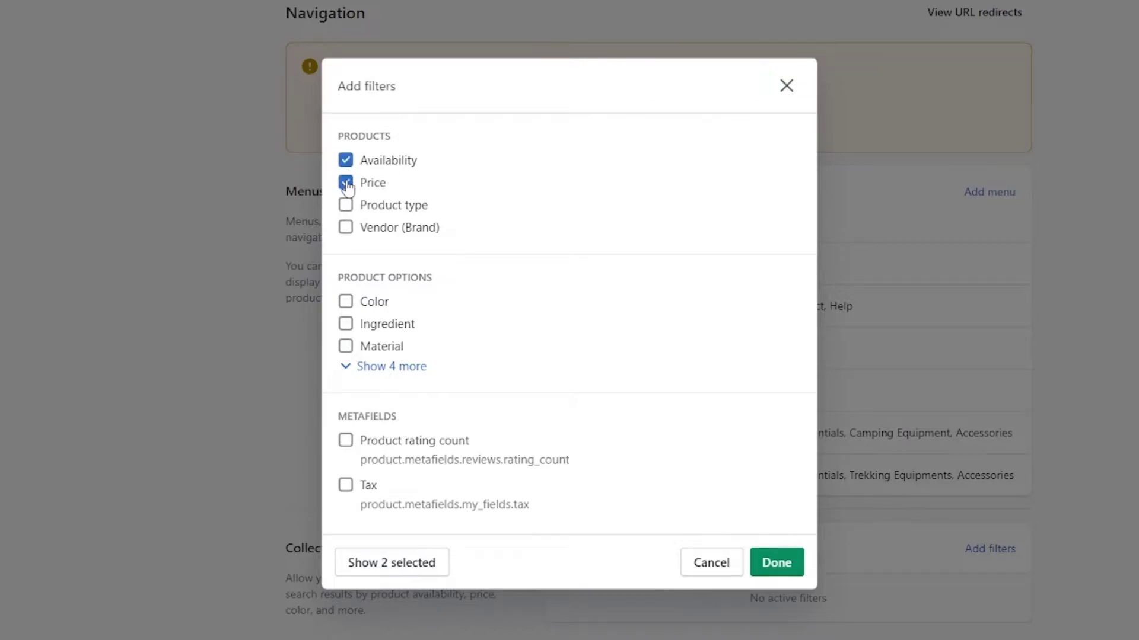
left_click(346, 205)
Enable Vendor, Color, Material, Size and Taste filters and save them
left_click(388, 366)
left_click(346, 301)
left_click(346, 346)
left_click(346, 391)
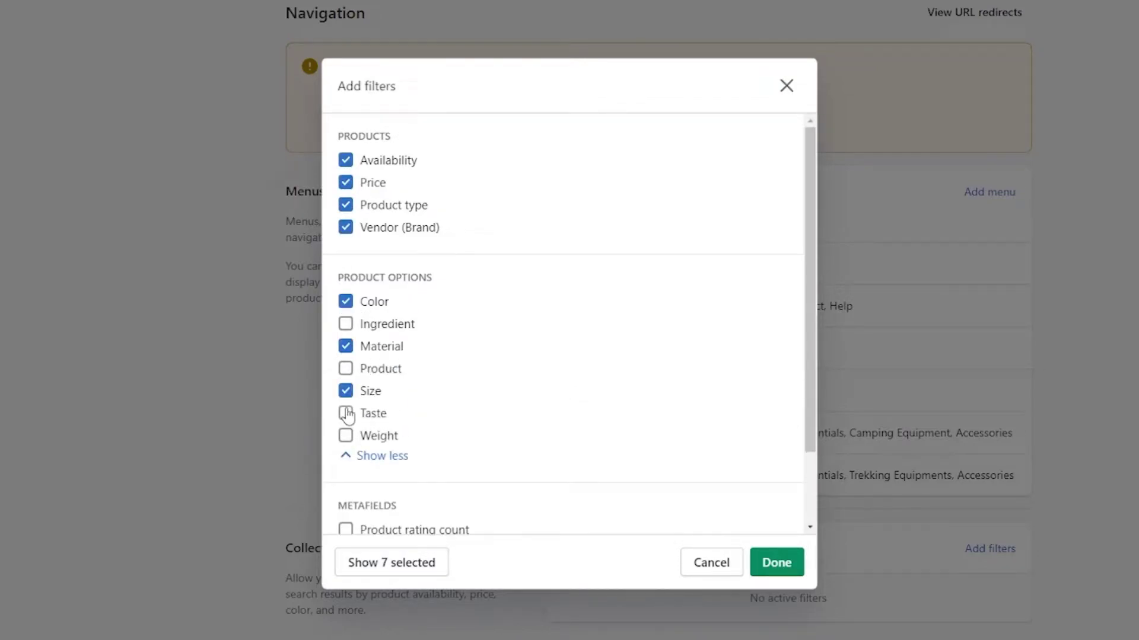
left_click(345, 413)
left_click(782, 567)
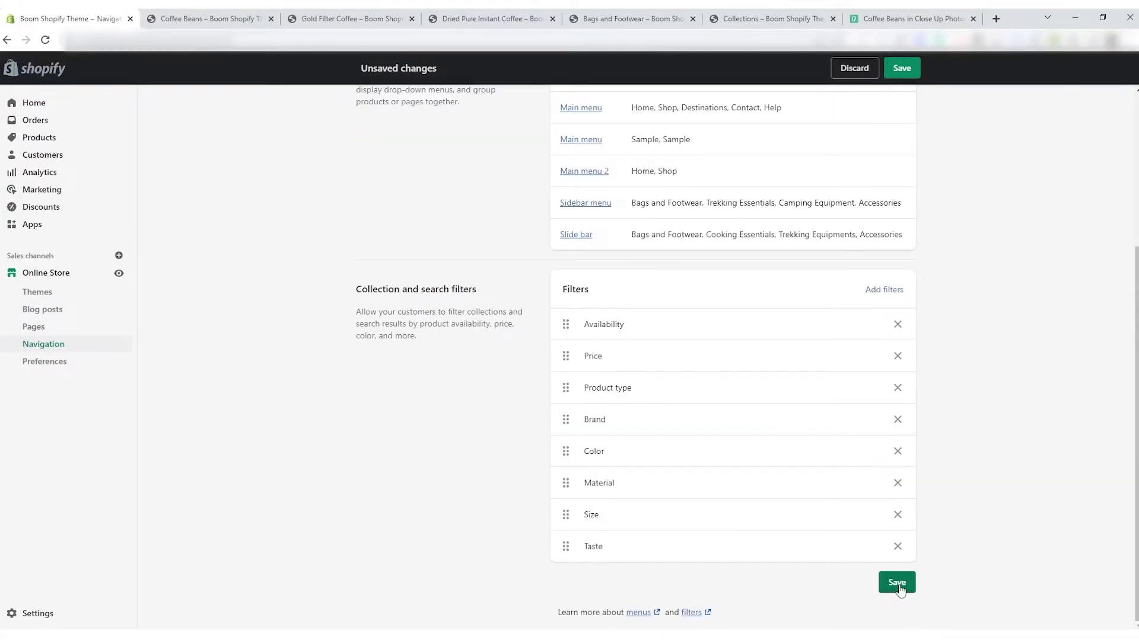
left_click(897, 583)
scroll(501, 529, "up", 1)
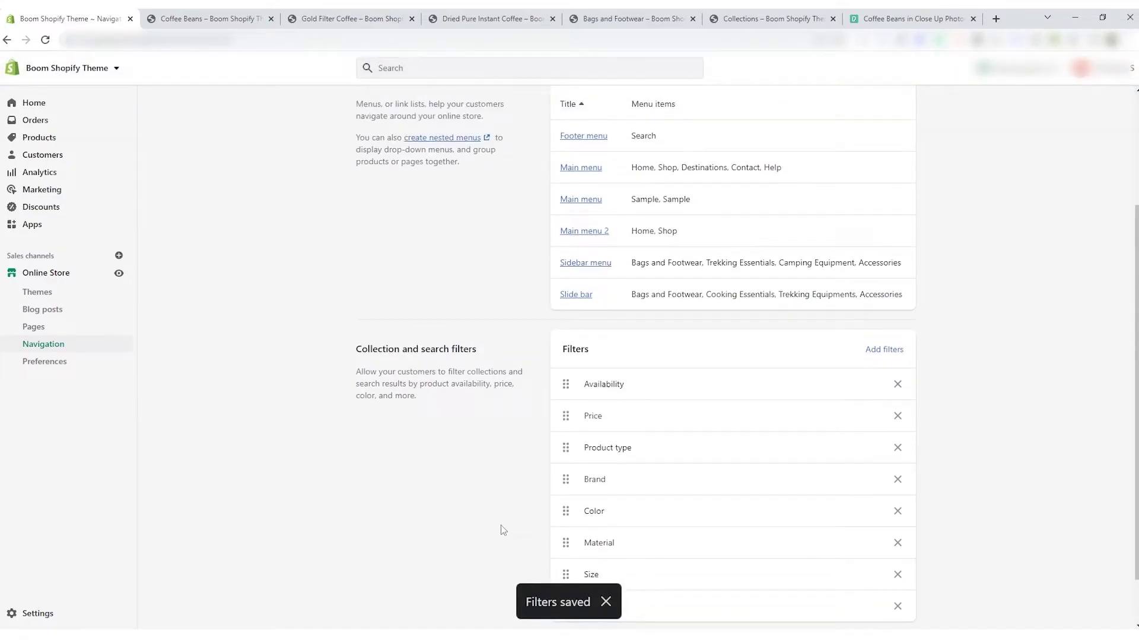
scroll(480, 518, "up", 3)
Customize the Matley theme and switch to the Default collection template
left_click(40, 295)
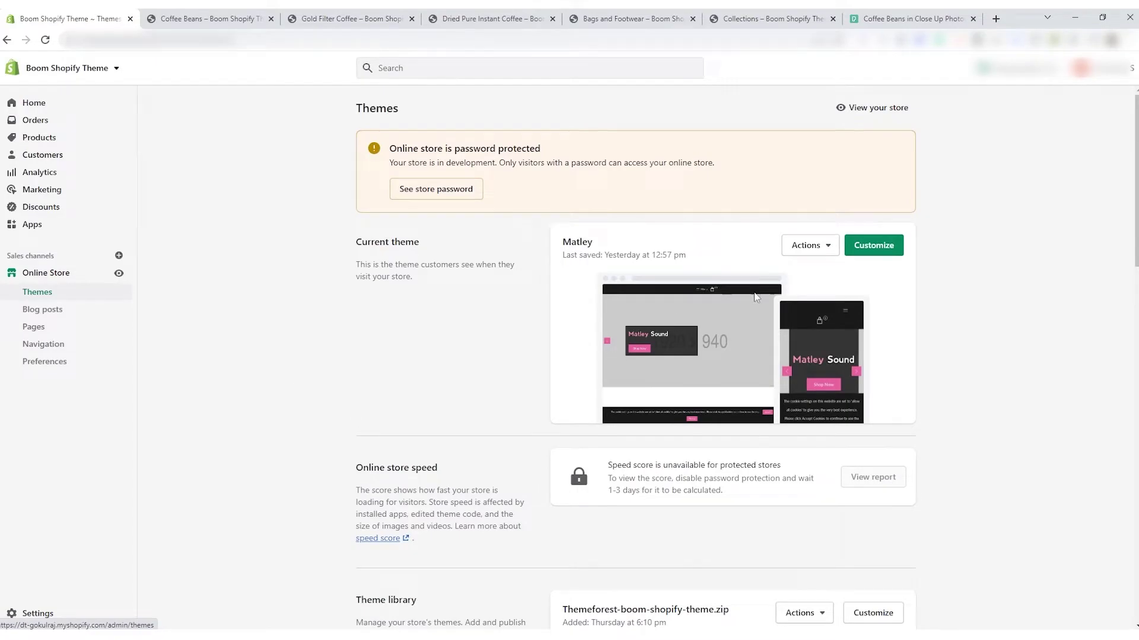
left_click(873, 245)
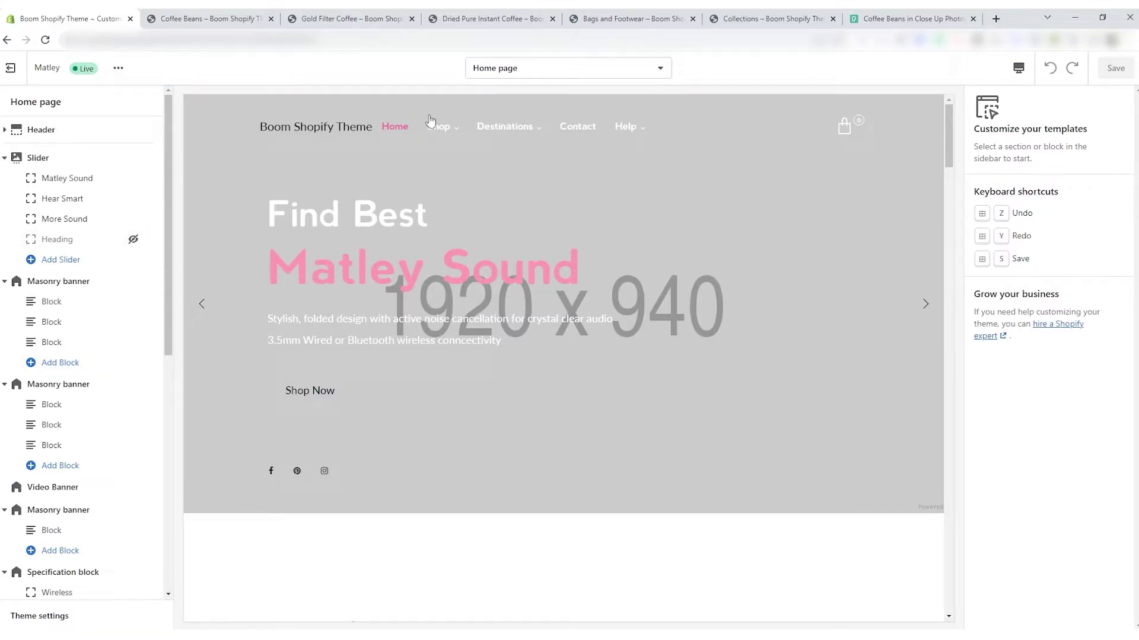
left_click(534, 77)
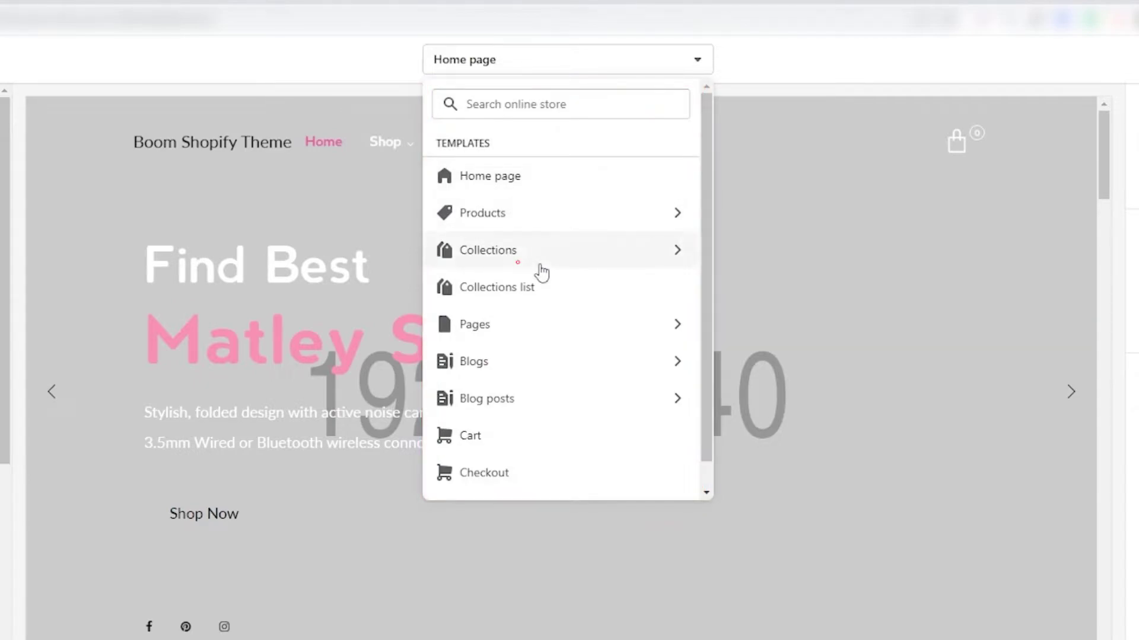
left_click(516, 262)
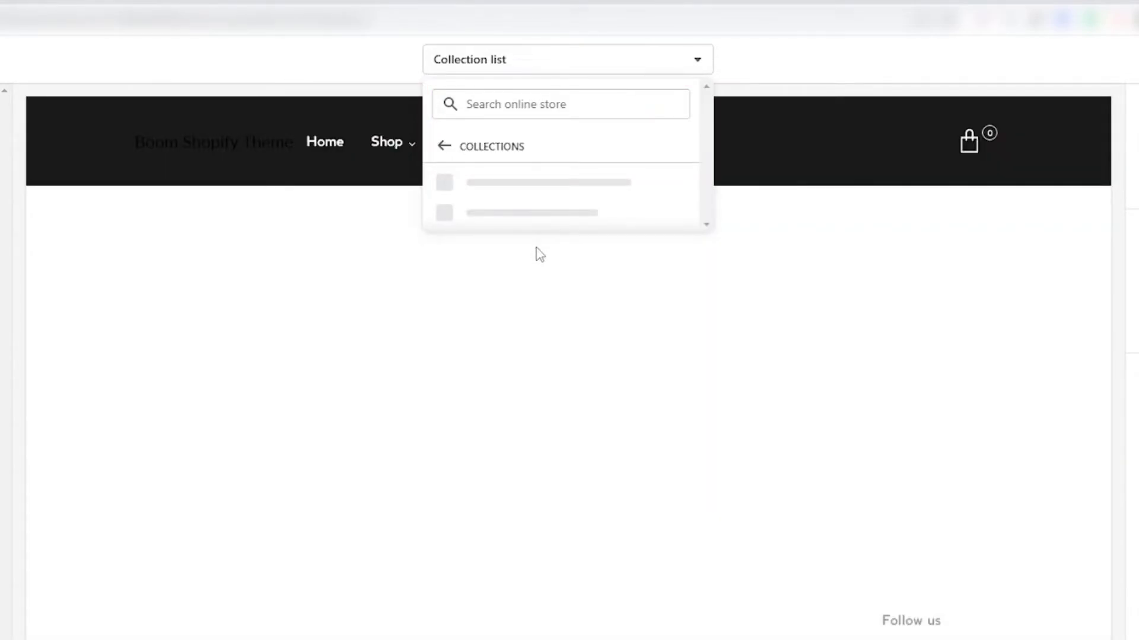
left_click(525, 188)
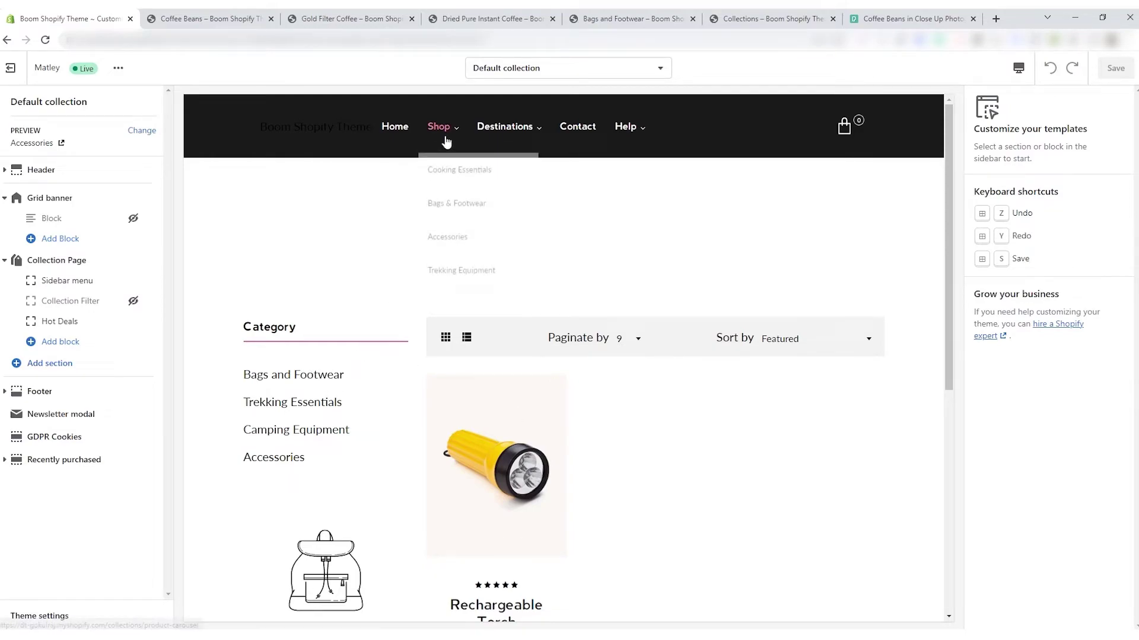
Preview Product Carousel, show Collection Filter, and hide the Hot Deals and Sidebar menu blocks
mouse_move(502, 131)
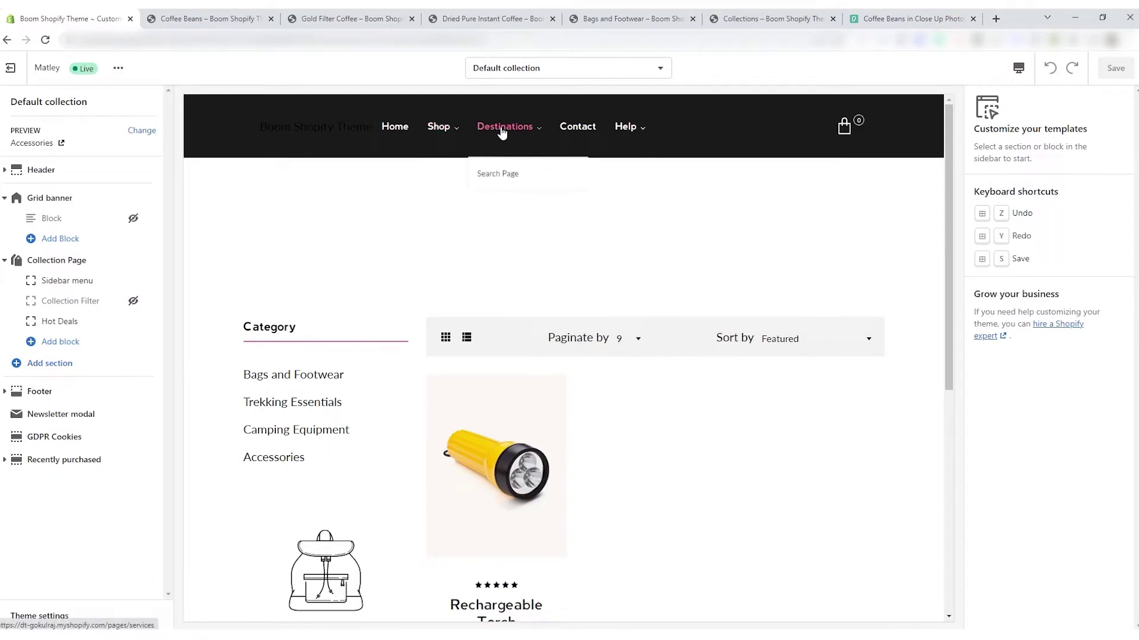
left_click(443, 129)
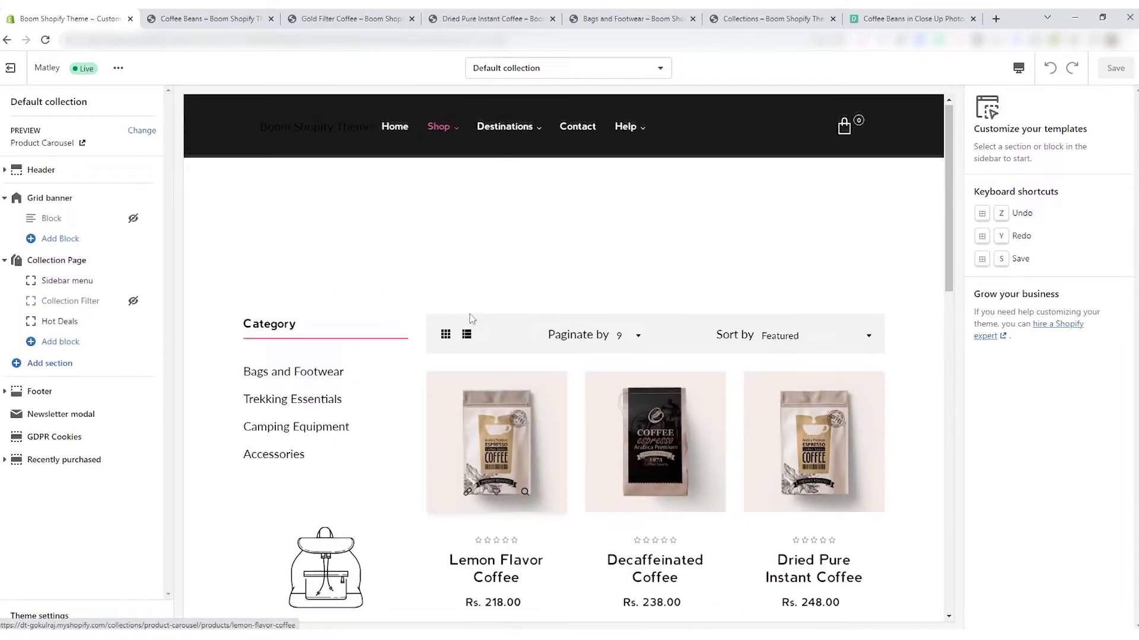
left_click(134, 302)
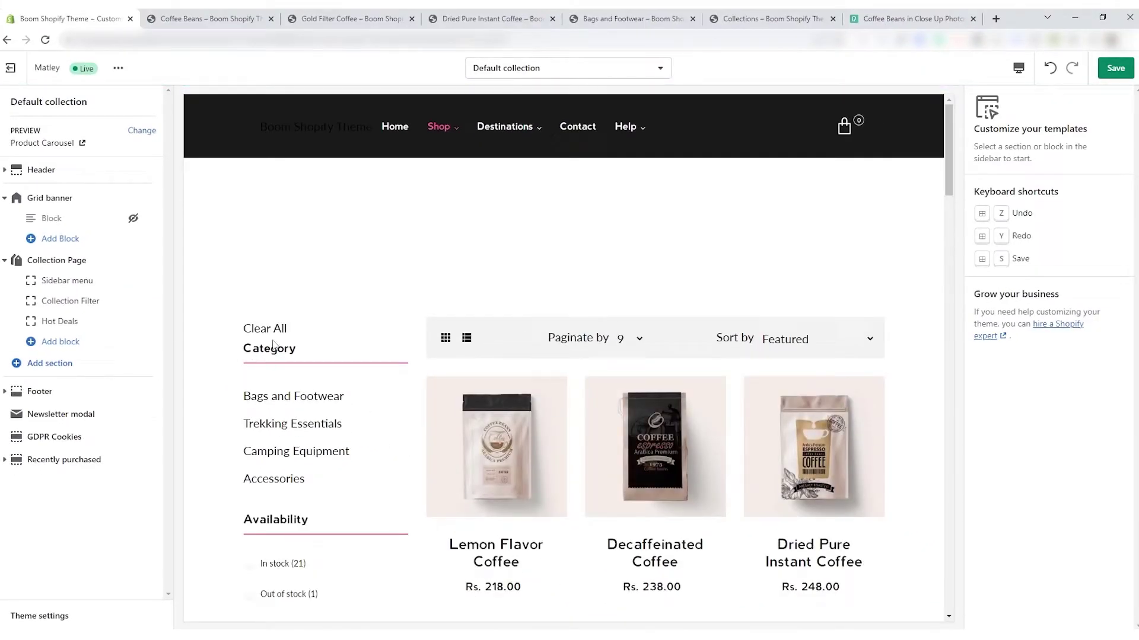
left_click(134, 322)
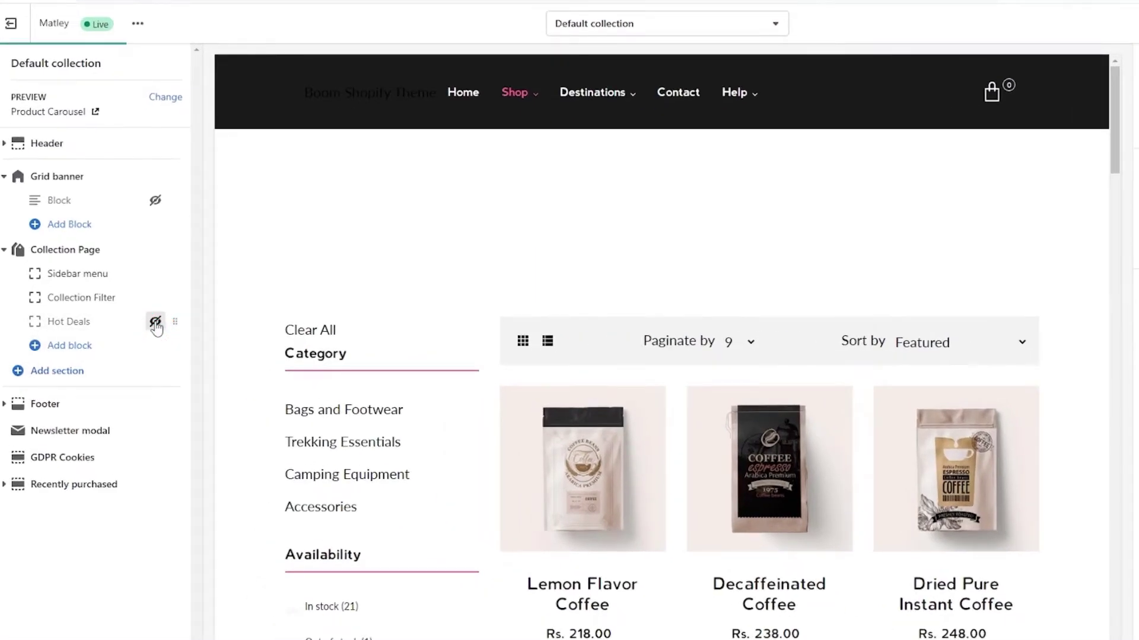
left_click(155, 274)
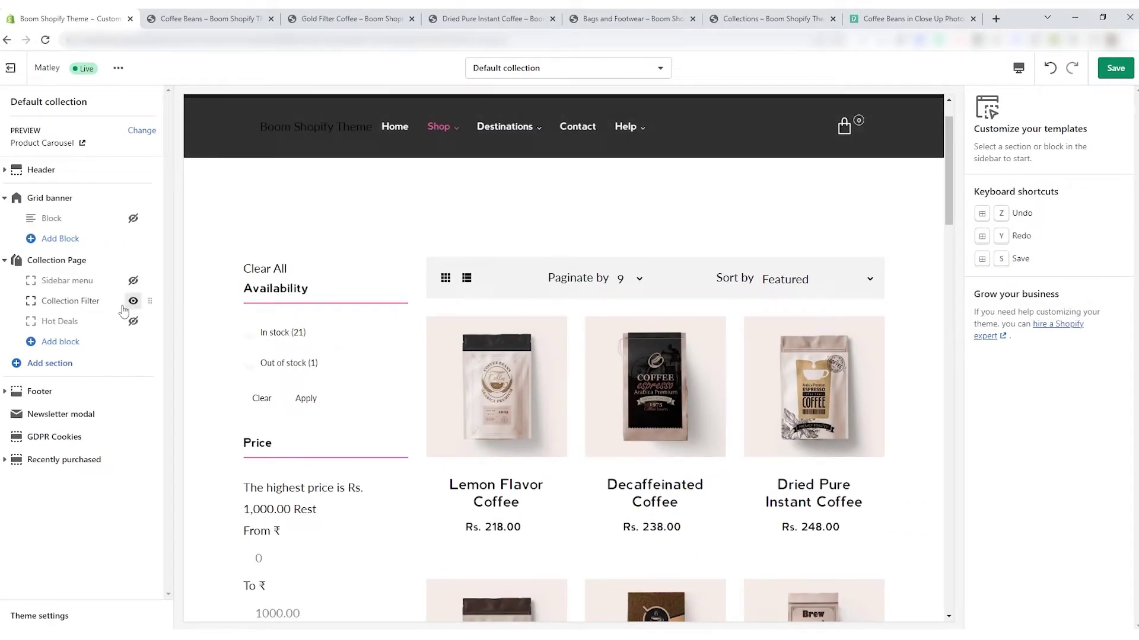
scroll(297, 333, "down", 7)
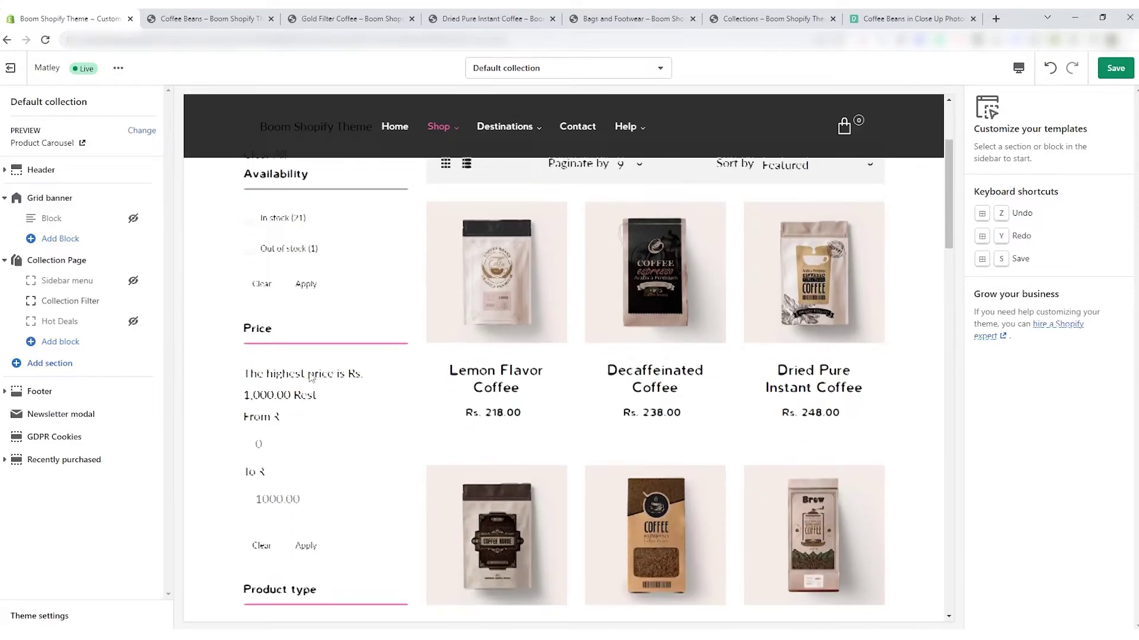
scroll(276, 484, "down", 7)
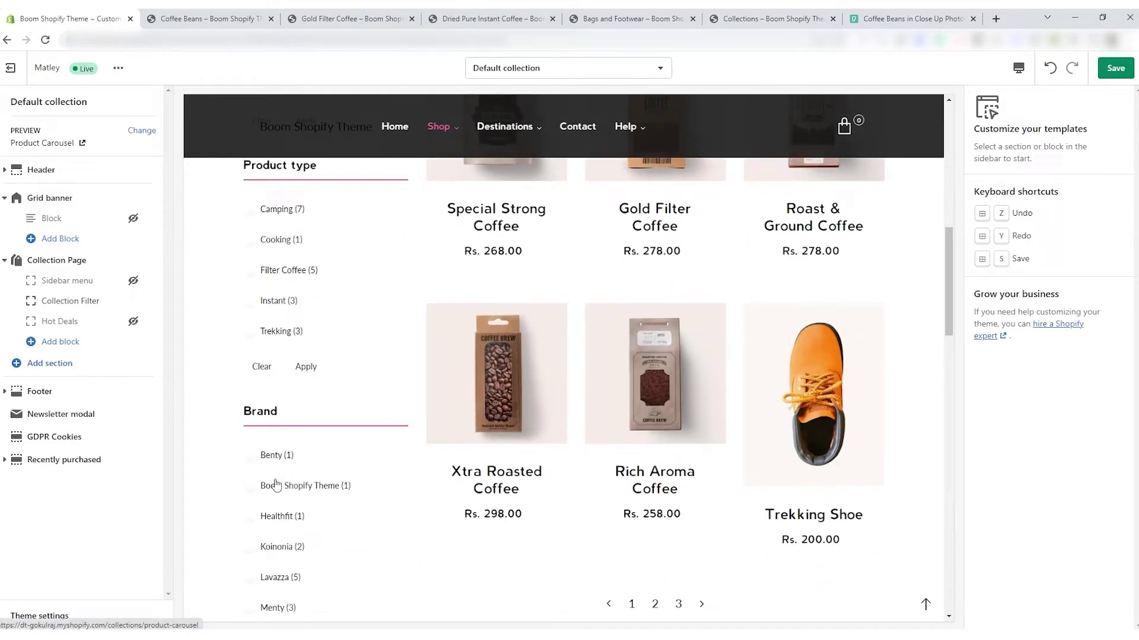
scroll(274, 506, "up", 9)
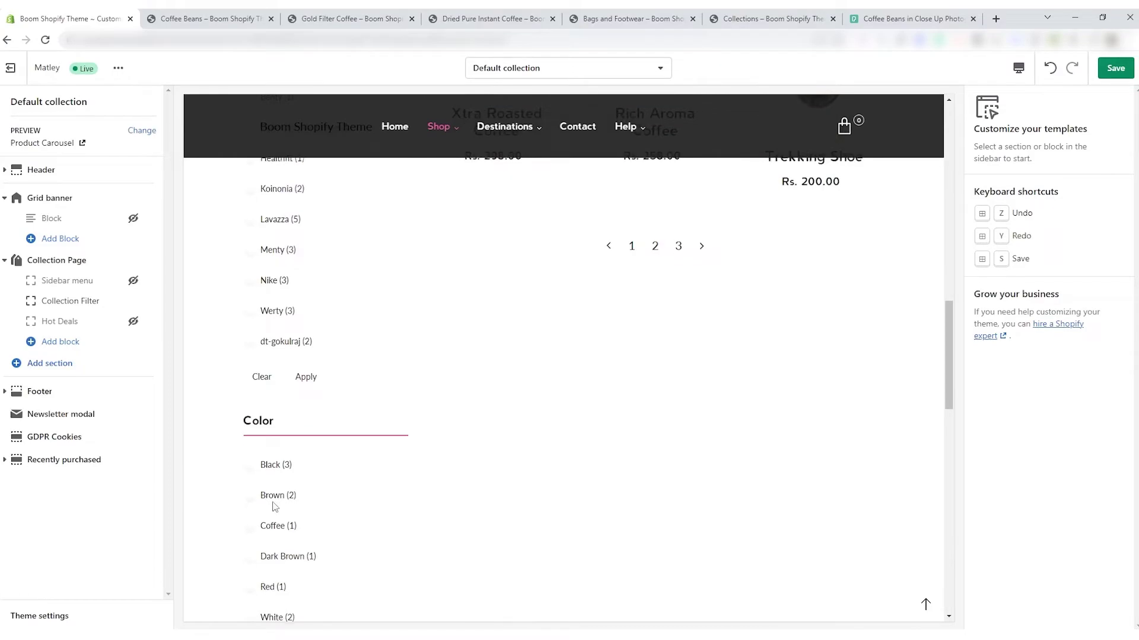
scroll(298, 369, "up", 6)
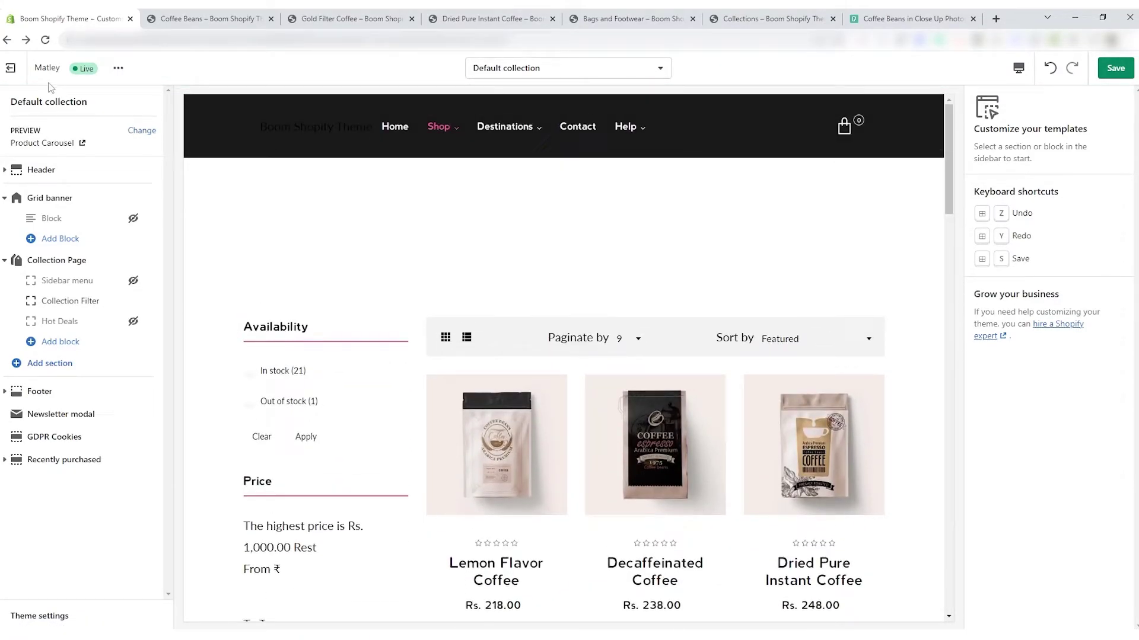
In a new admin tab, remove the Price filter and save the filters
middle_click(12, 74)
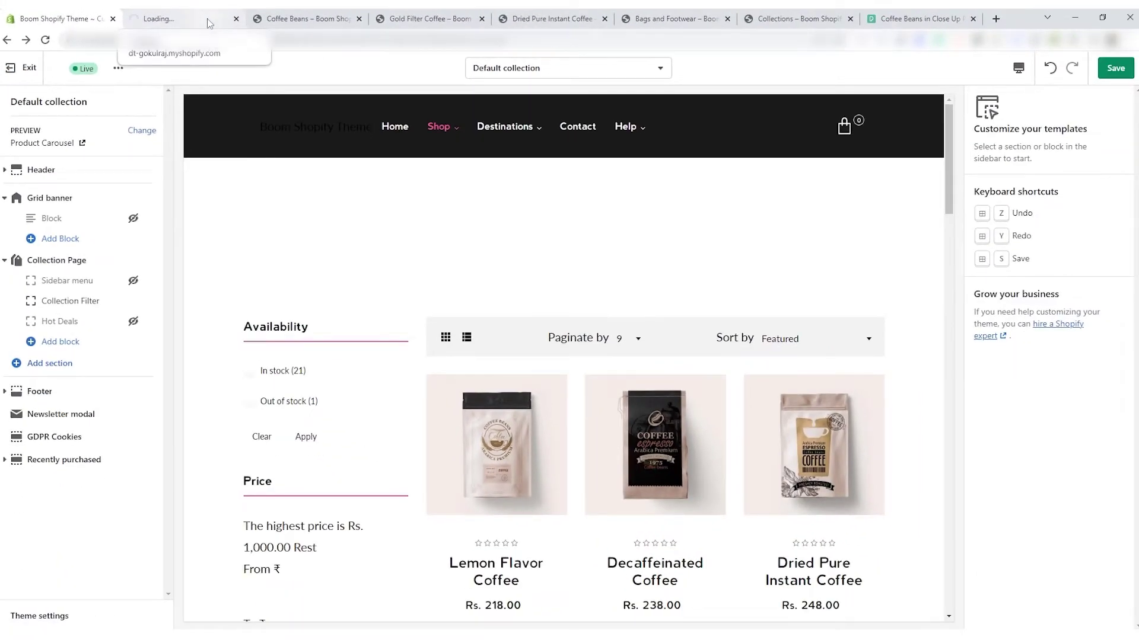
left_click(208, 23)
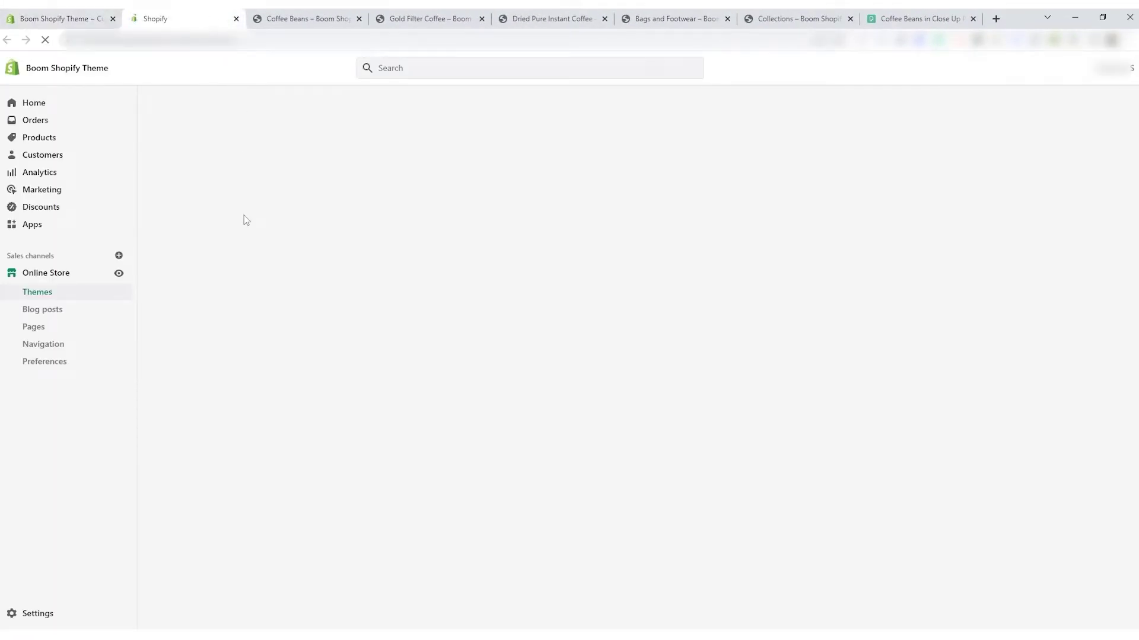
left_click(62, 350)
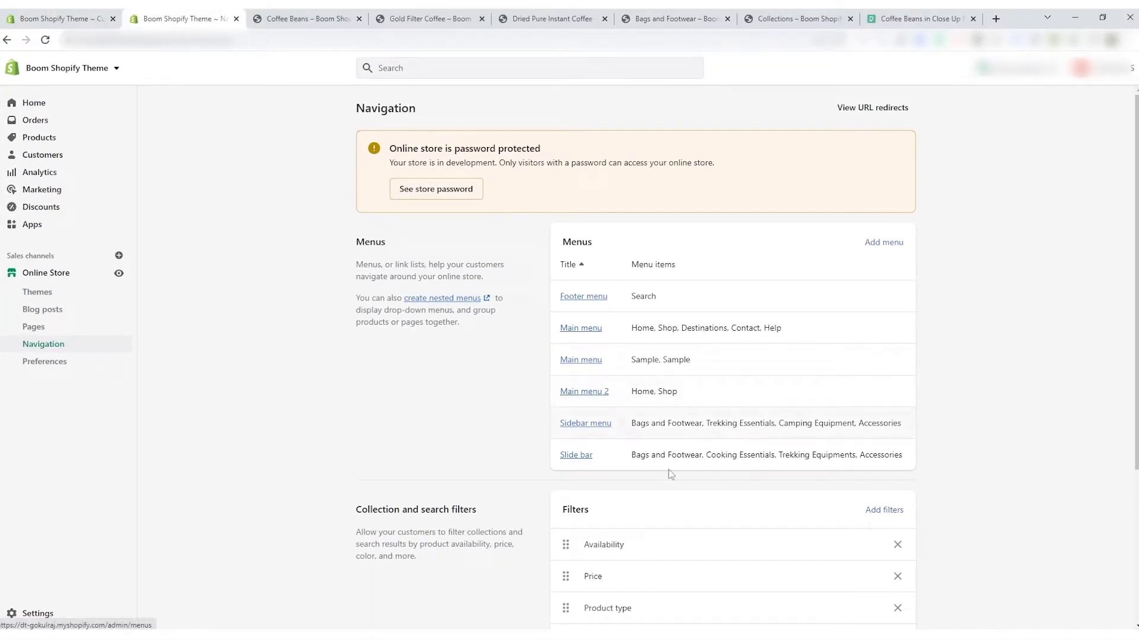
scroll(663, 499, "down", 1)
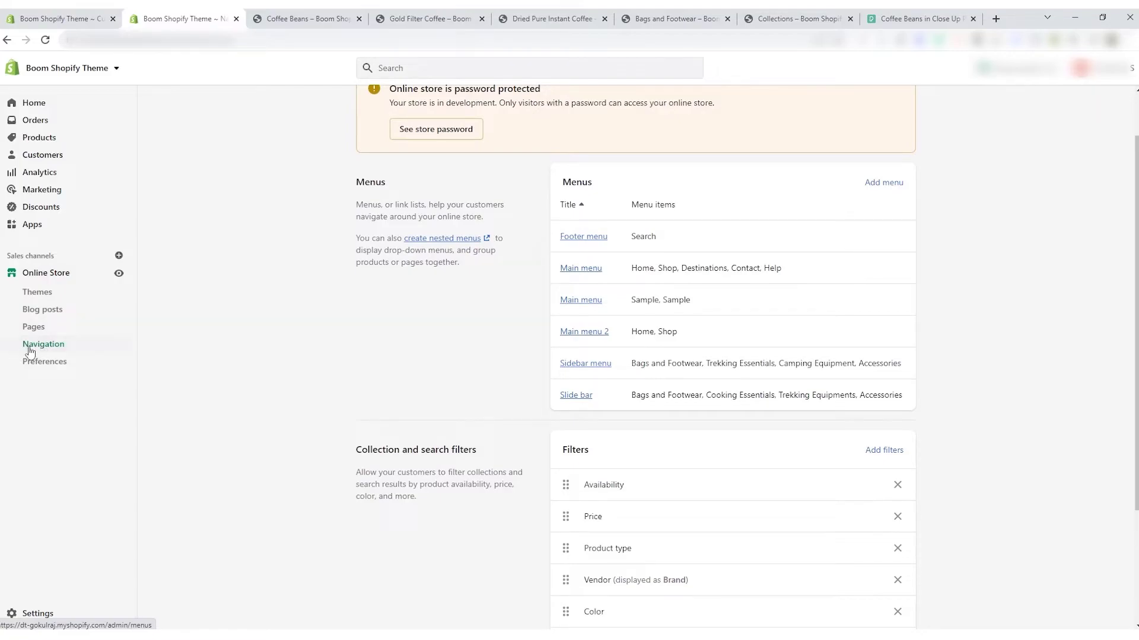
scroll(502, 380, "down", 3)
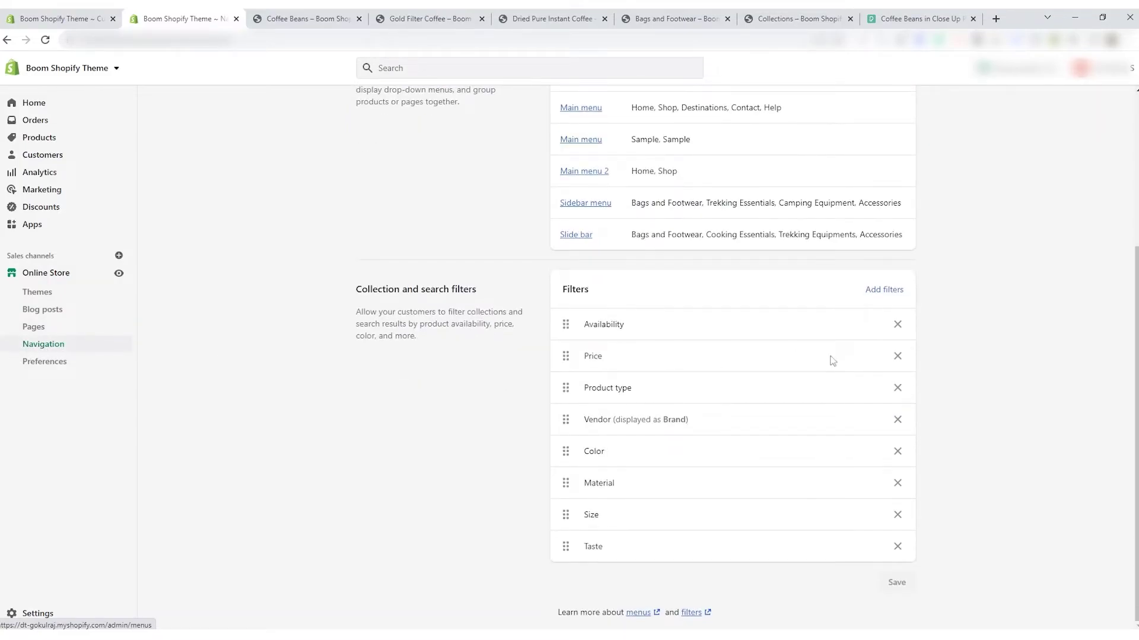
left_click(898, 356)
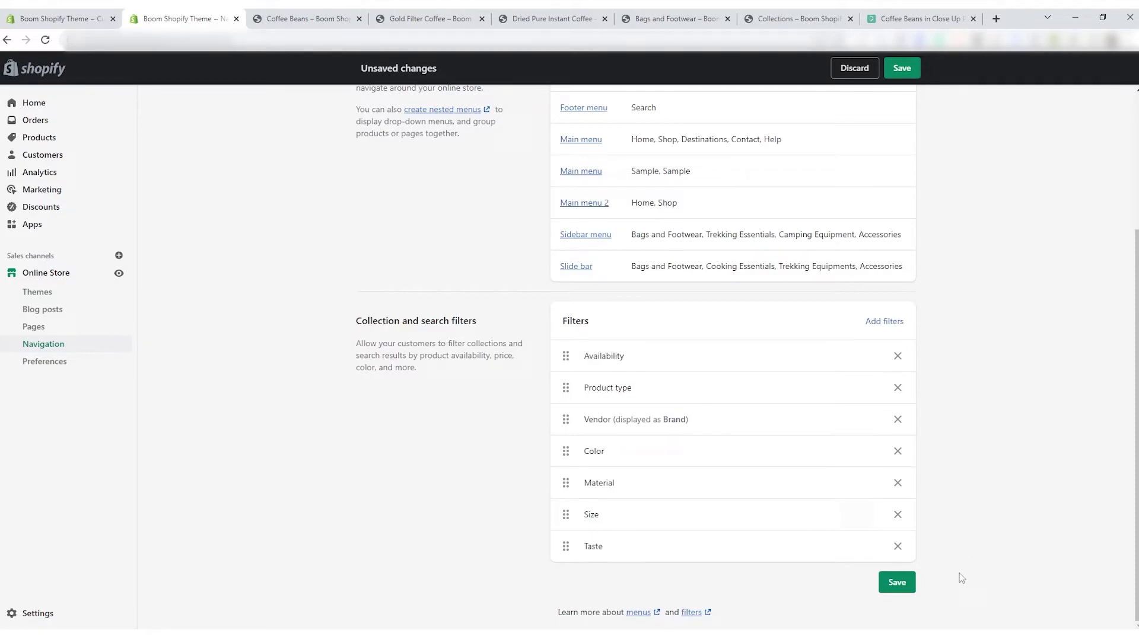
left_click(902, 585)
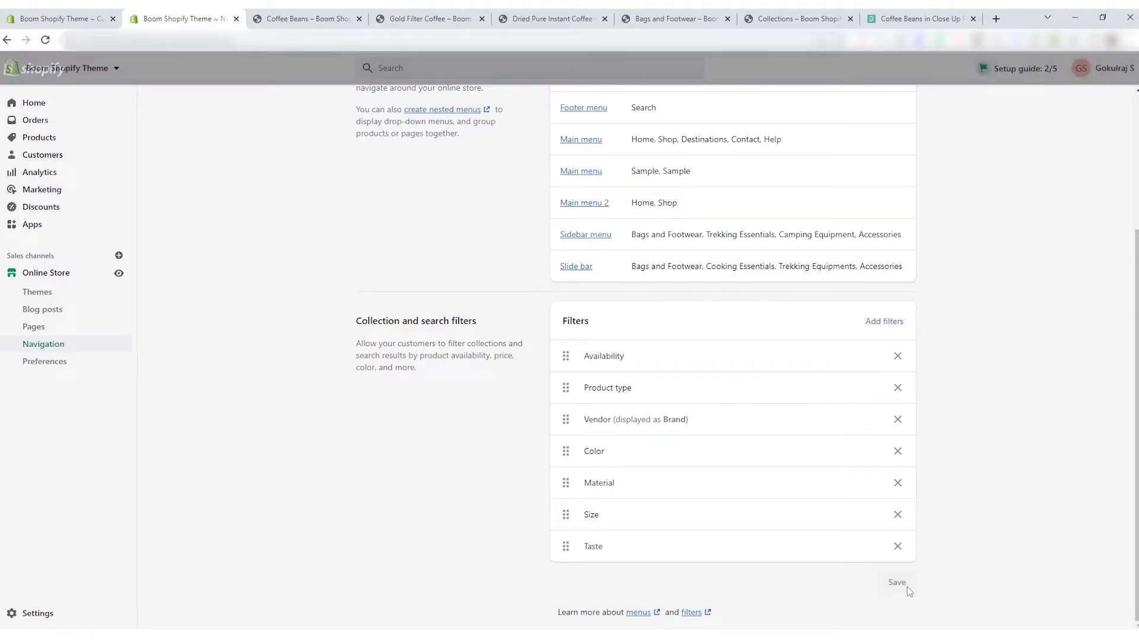
Save the changes in the theme customizer
left_click(27, 13)
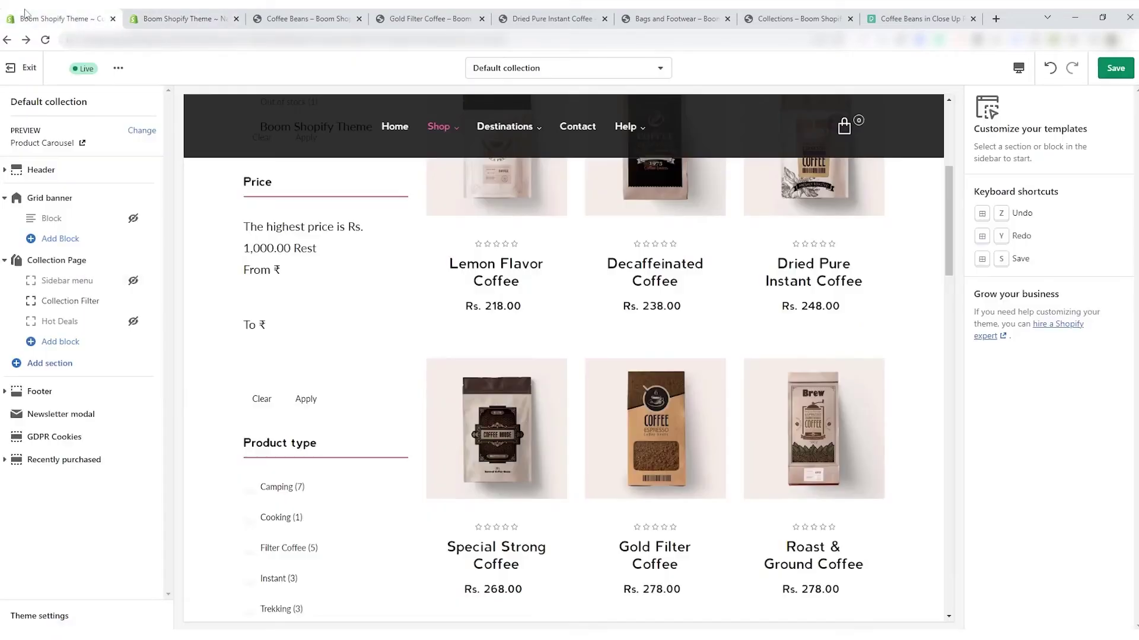
left_click(1115, 68)
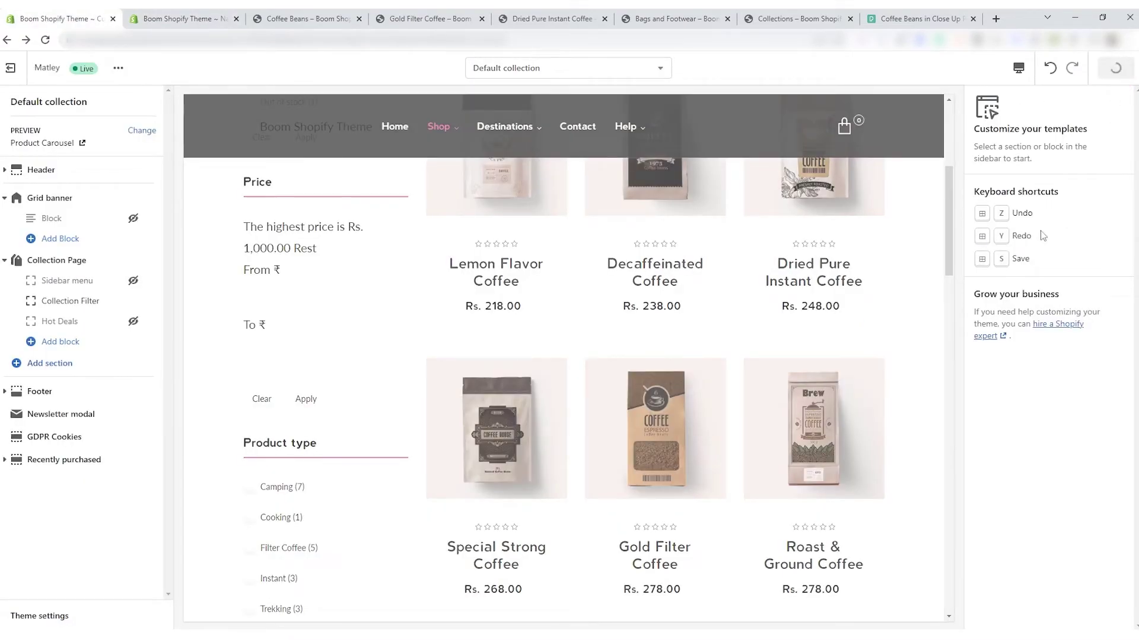
scroll(412, 416, "down", 3)
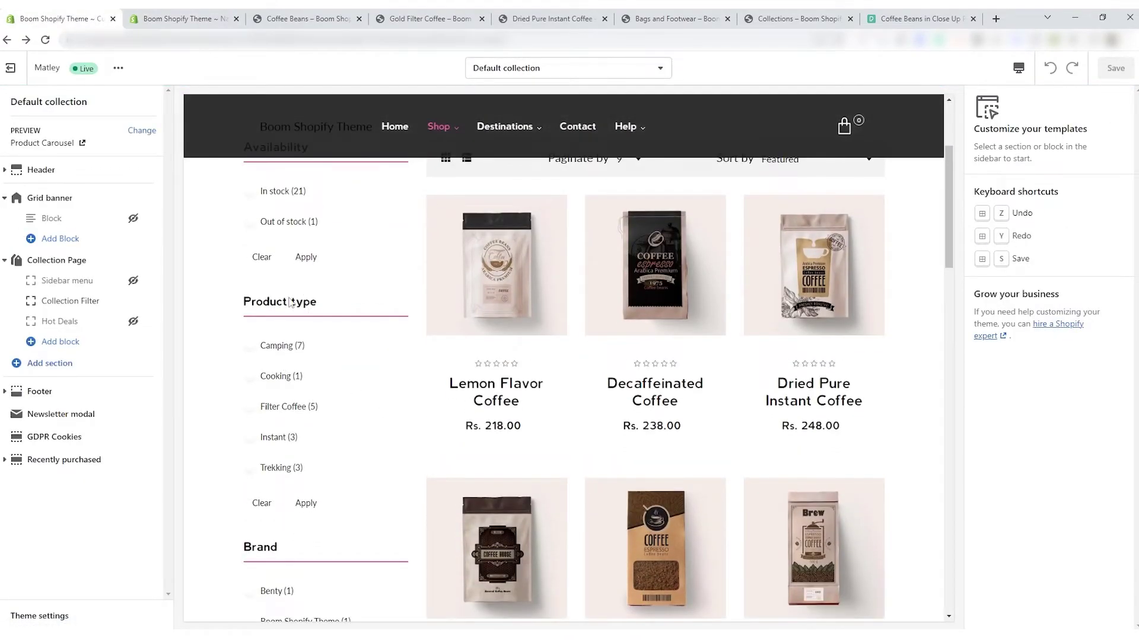